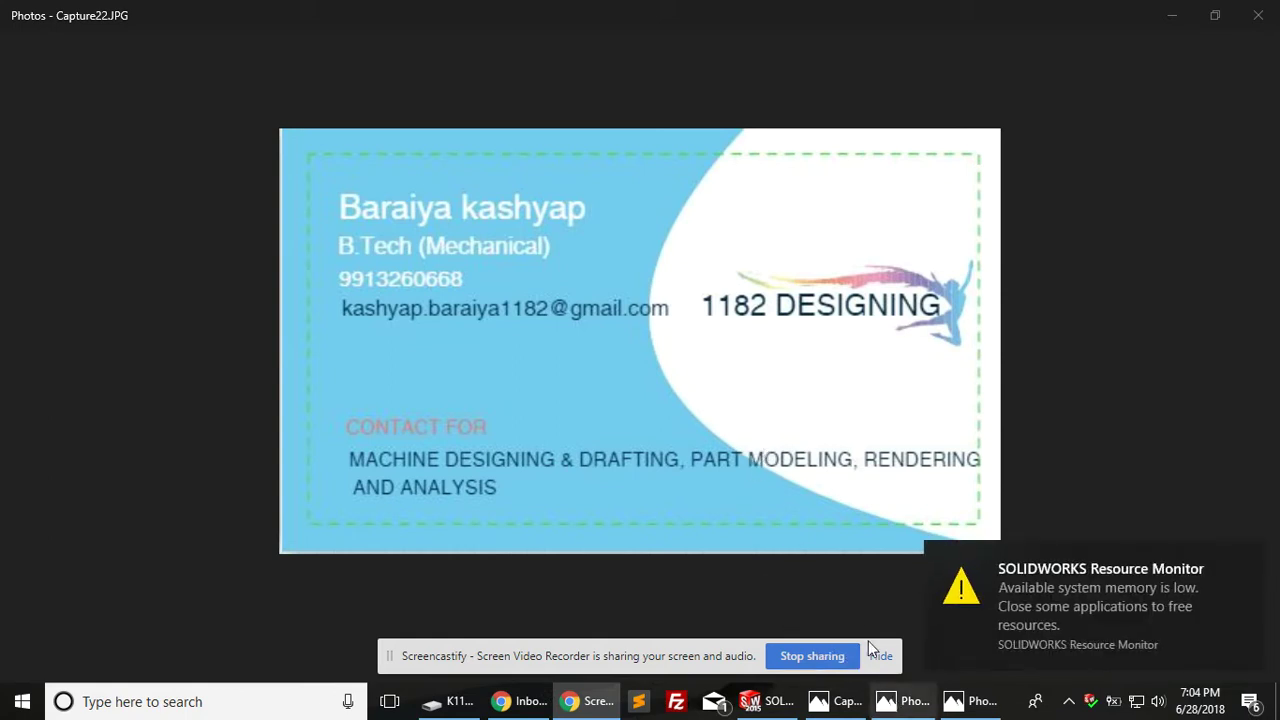
Bring up the casting diagram Casting-Draft-Angle-Example[2].jpg in Photos
{"action": "scroll", "coordinate": [699, 388], "scroll_direction": "down", "scroll_amount": 3}
Zoom into the casting draft-angle diagram, then advance to download.jpg
{"action": "key", "text": "Right"}
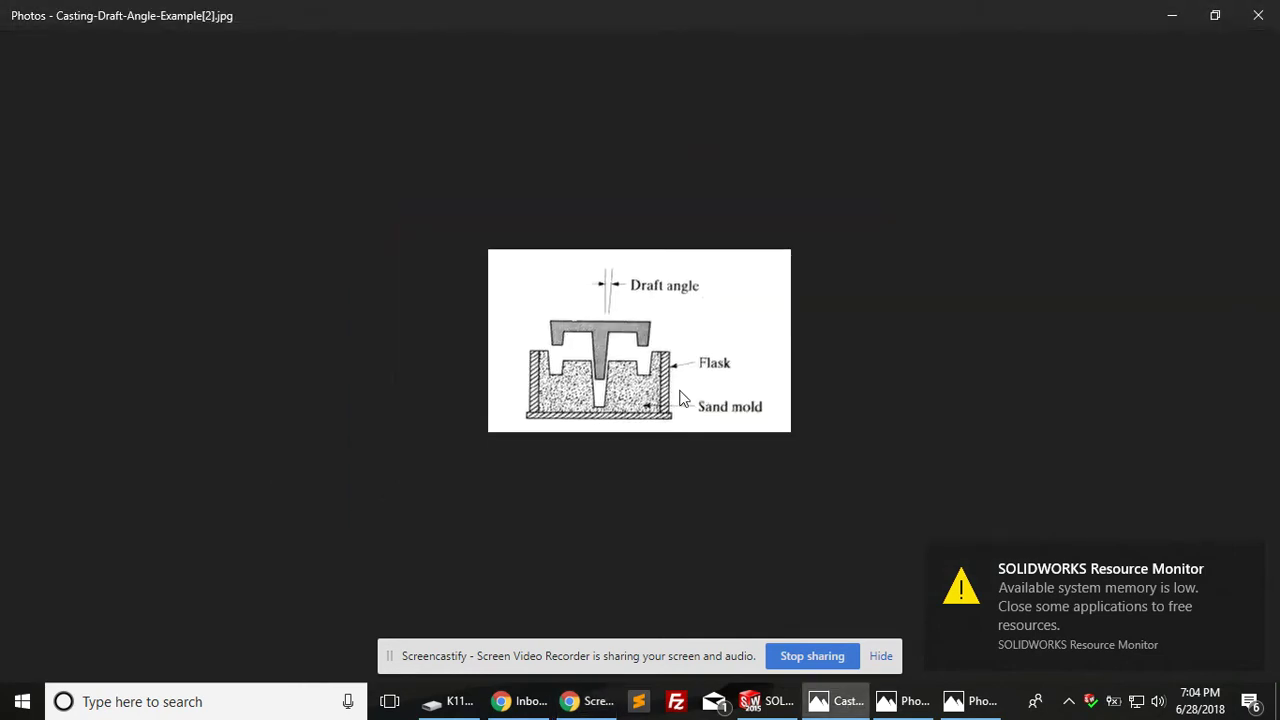
{"action": "key", "text": "Left"}
{"action": "key", "text": "Right"}
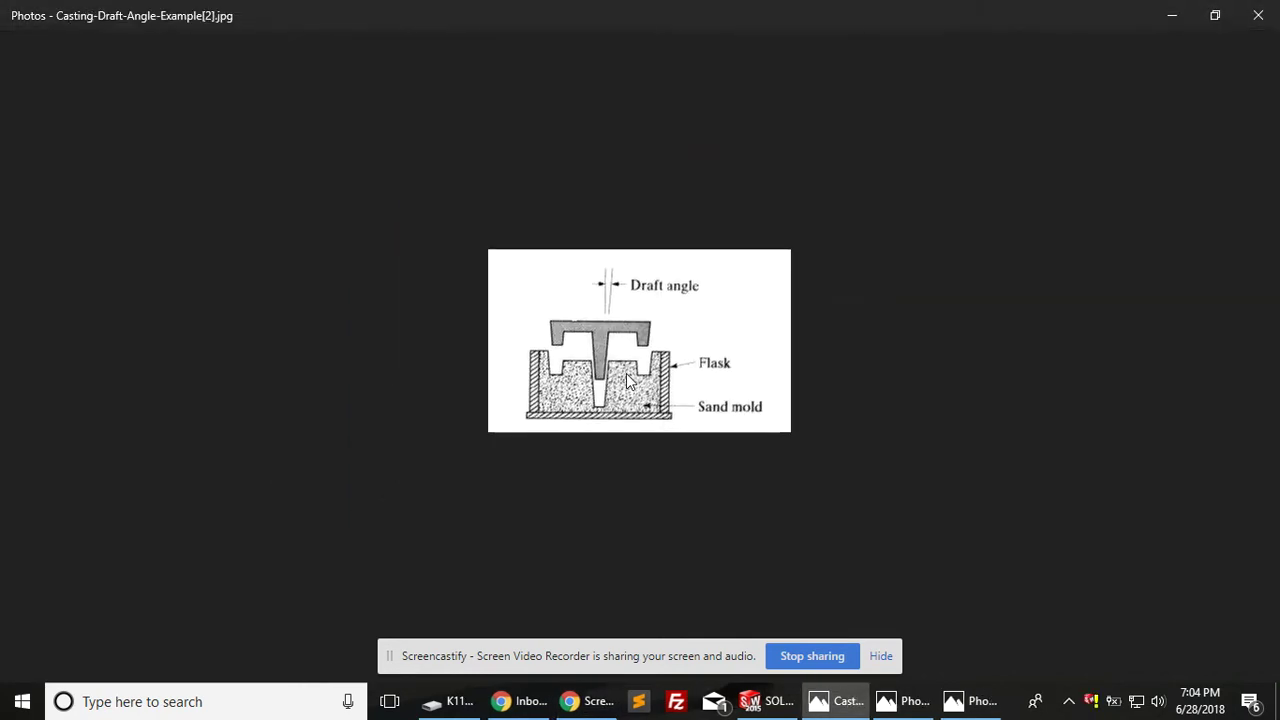
{"action": "scroll", "coordinate": [626, 372], "scroll_direction": "up", "scroll_amount": 1}
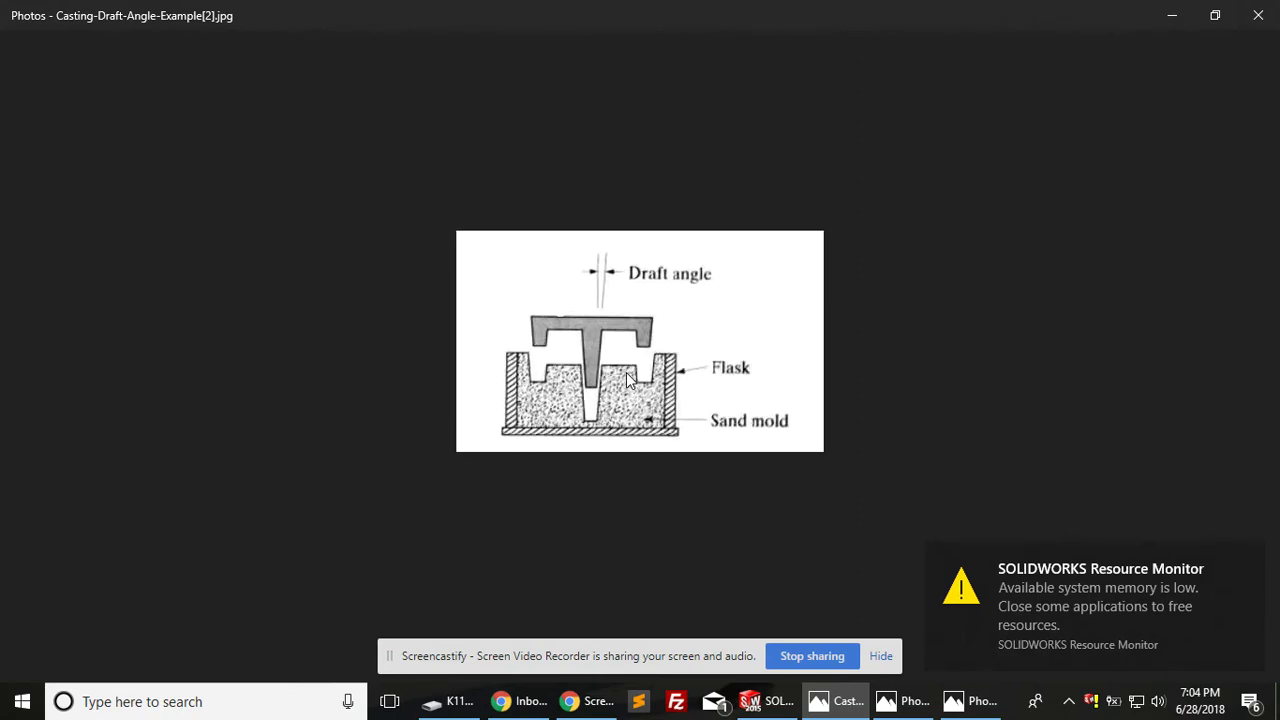
{"action": "scroll", "coordinate": [626, 372], "scroll_direction": "up", "scroll_amount": 2}
{"action": "scroll", "coordinate": [626, 372], "scroll_direction": "up", "scroll_amount": 1}
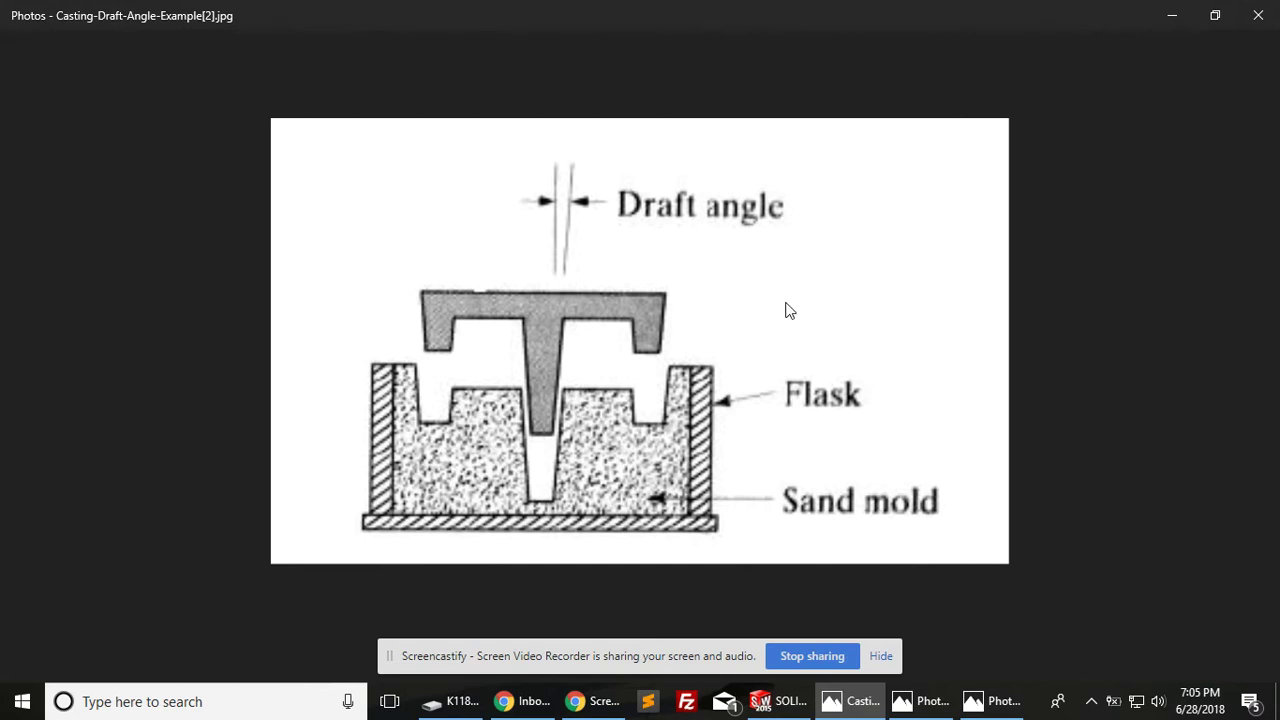
{"action": "key", "text": "Right"}
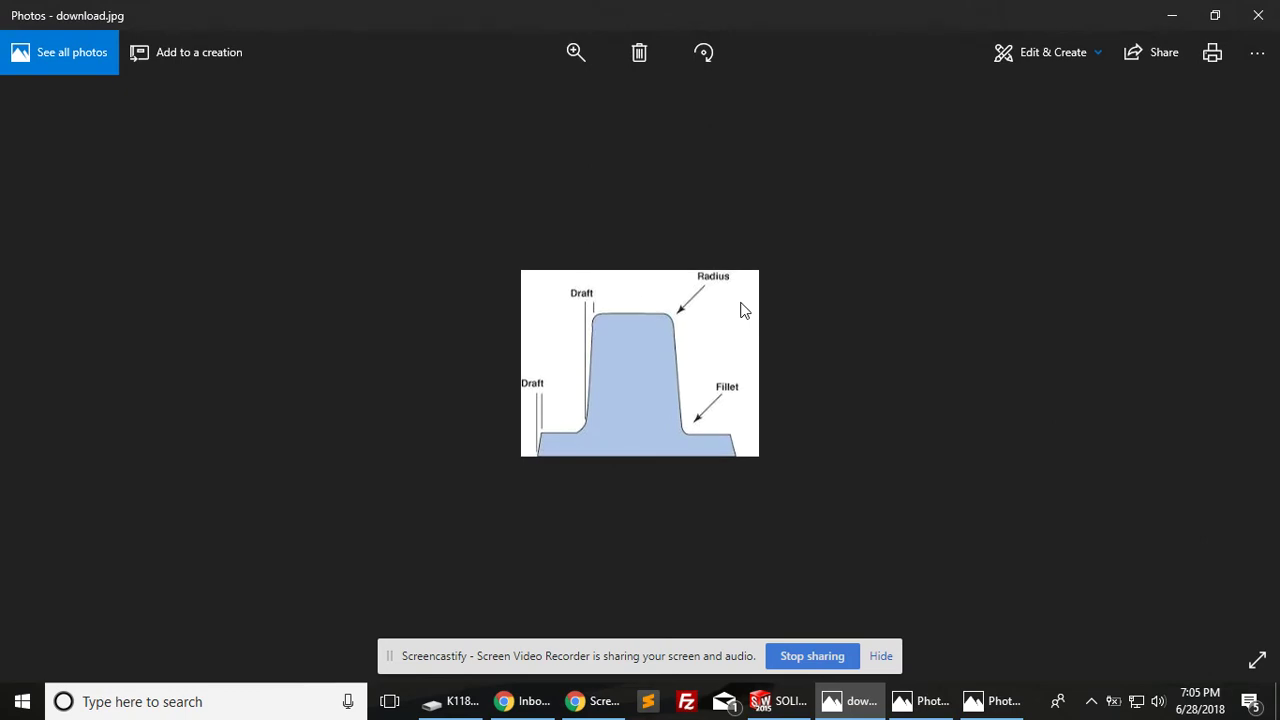
Zoom into the draft, radius and fillet diagram and dismiss the low-memory warning
{"action": "scroll", "coordinate": [742, 310], "scroll_direction": "up", "scroll_amount": 3, "text": "ctrl"}
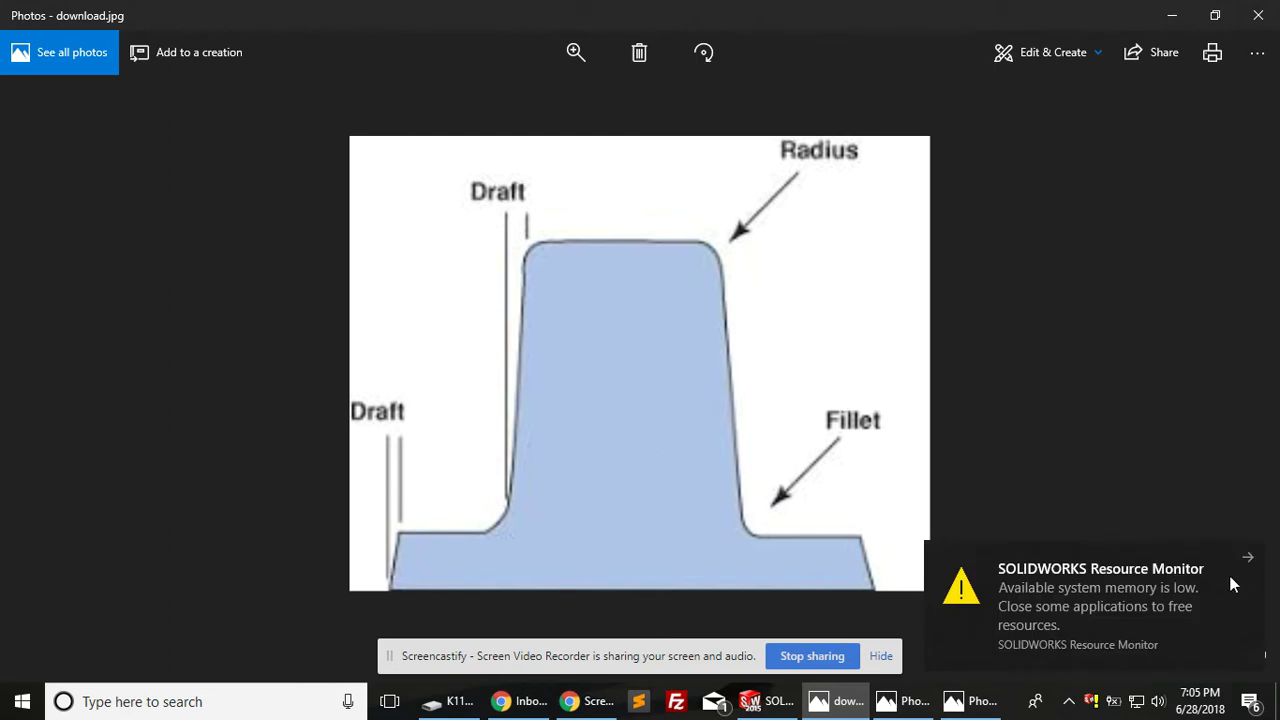
{"action": "left_click", "coordinate": [1254, 560]}
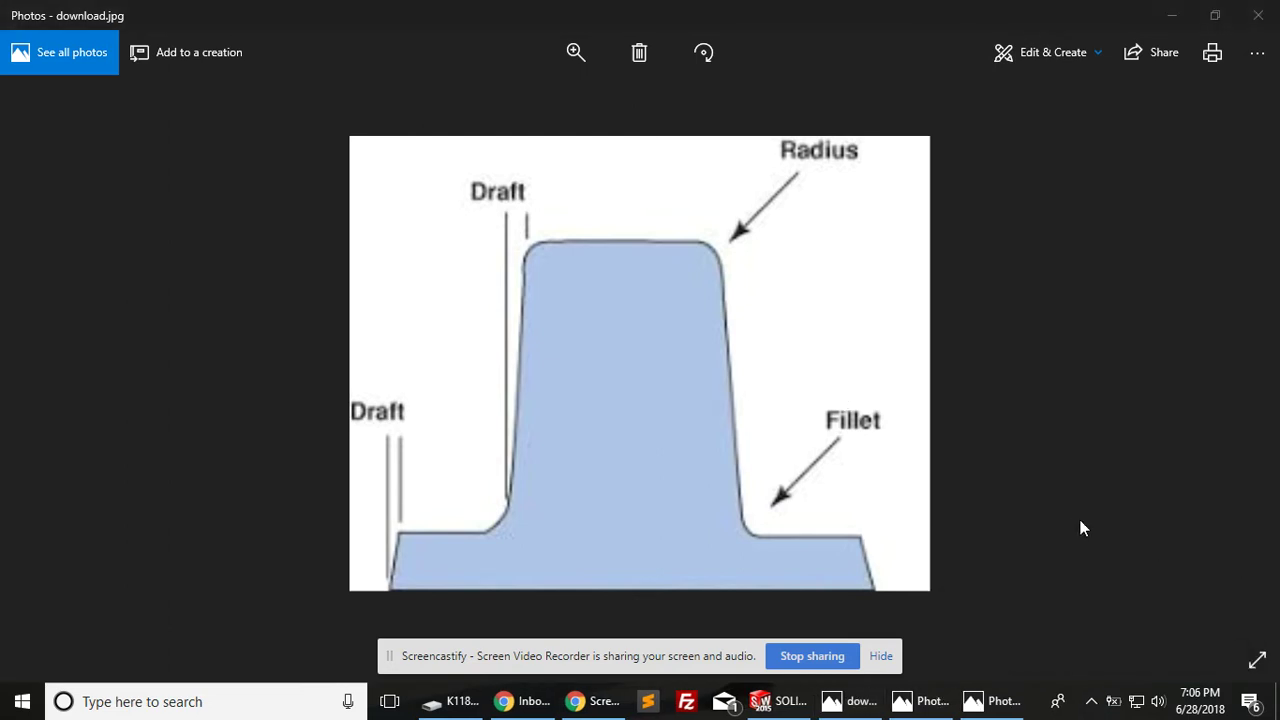
Bring SOLIDWORKS forward, remove the existing cutaway and orbit the full part
{"action": "left_click", "coordinate": [781, 708]}
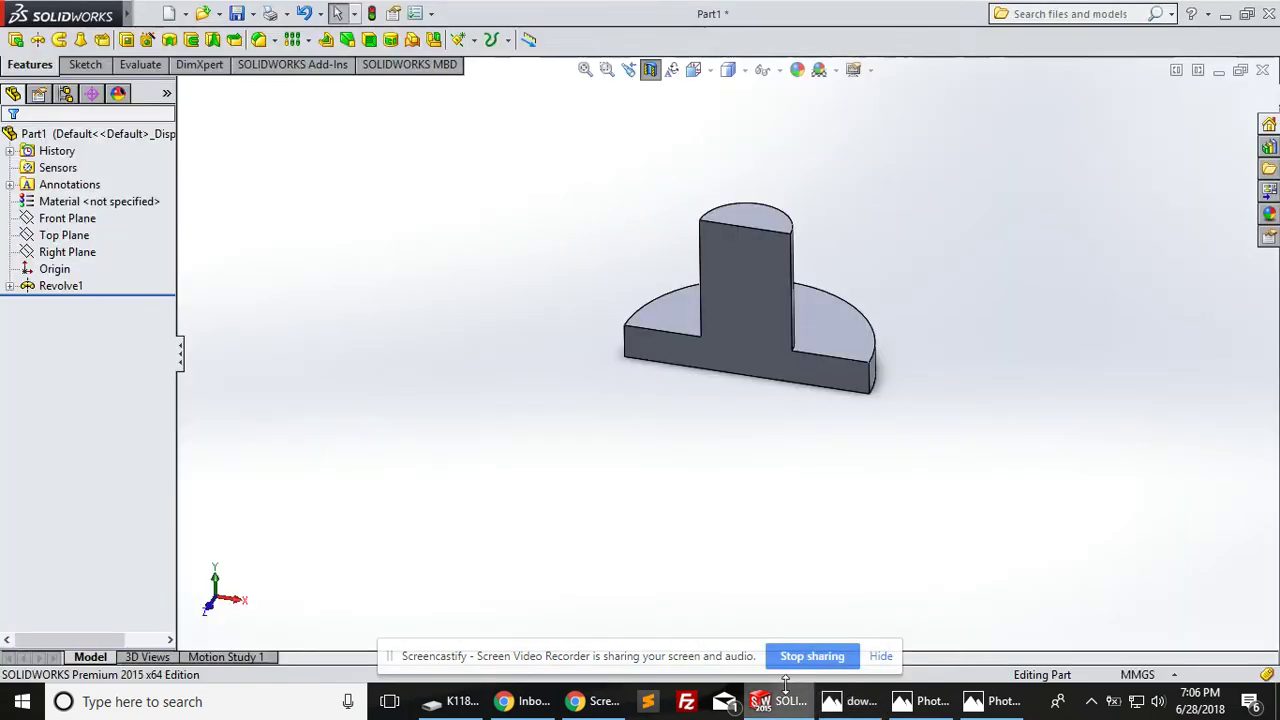
{"action": "middle_click_drag", "start_coordinate": [750, 274], "coordinate": [766, 334]}
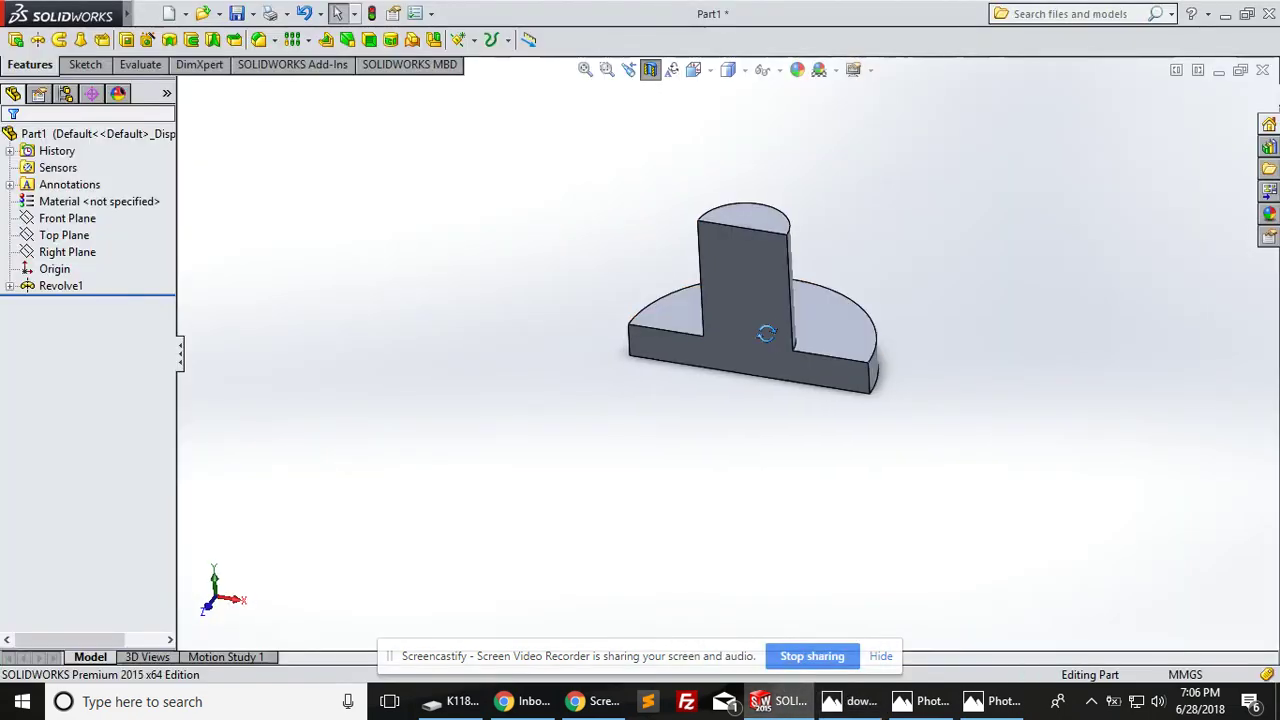
{"action": "left_click", "coordinate": [651, 66]}
{"action": "mouse_move", "coordinate": [677, 149]}
{"action": "middle_mouse_down"}
{"action": "mouse_move", "coordinate": [804, 301]}
{"action": "mouse_move", "coordinate": [820, 191]}
{"action": "mouse_move", "coordinate": [749, 291]}
{"action": "mouse_move", "coordinate": [822, 282]}
{"action": "mouse_move", "coordinate": [883, 323]}
{"action": "mouse_move", "coordinate": [777, 377]}
{"action": "mouse_move", "coordinate": [882, 312]}
{"action": "mouse_move", "coordinate": [914, 263]}
{"action": "mouse_move", "coordinate": [906, 331]}
{"action": "mouse_move", "coordinate": [891, 329]}
{"action": "middle_mouse_up"}
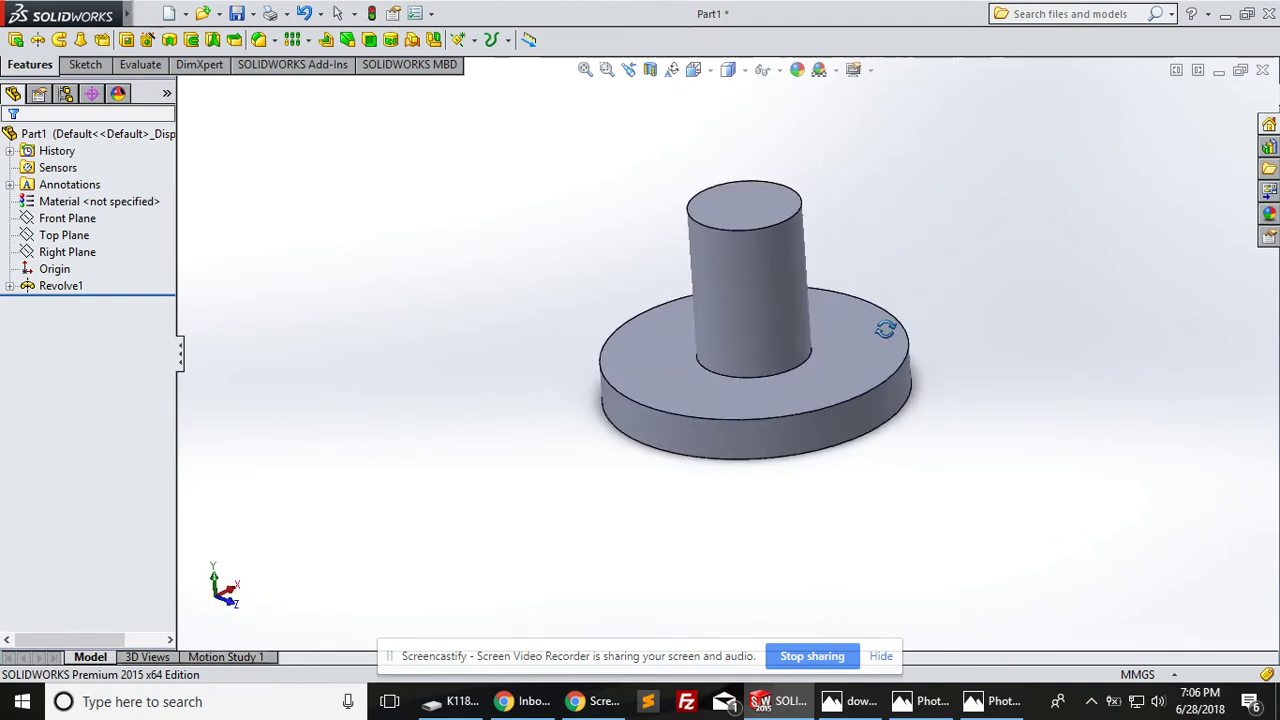
Section Part1 along the Front Plane and view the T-shaped cut from the front
{"action": "left_click", "coordinate": [650, 70]}
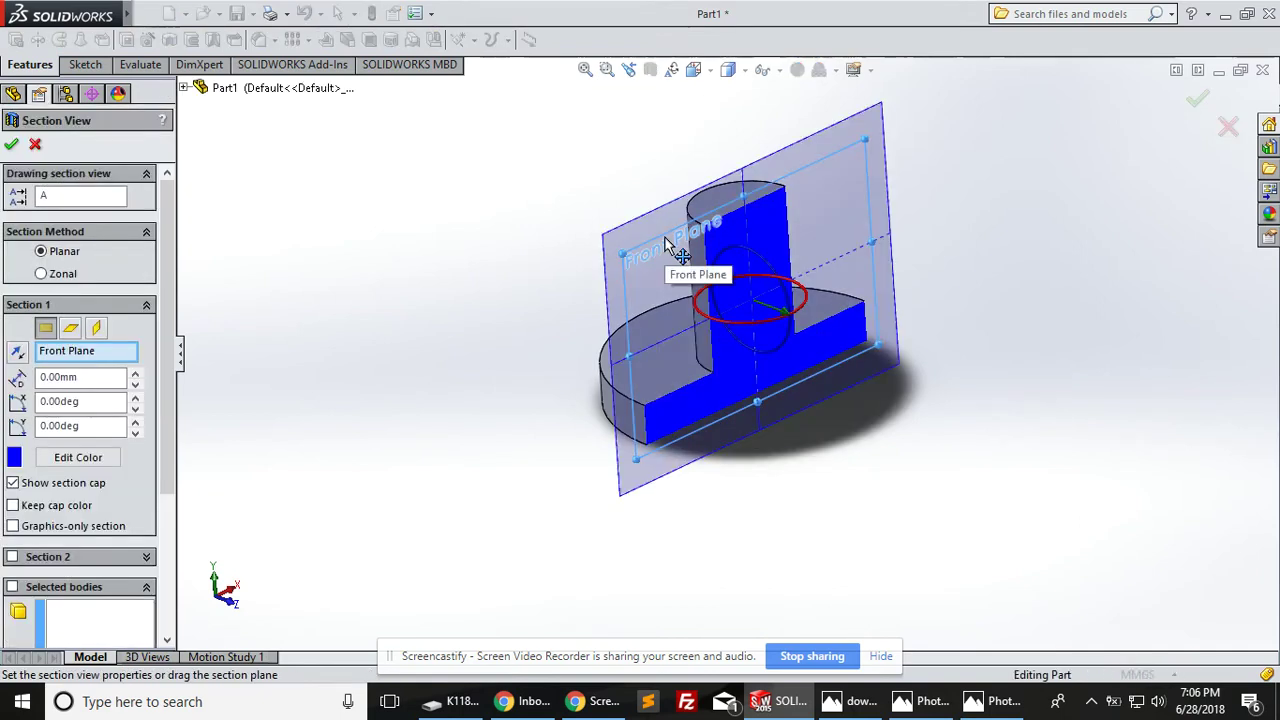
{"action": "key", "text": "ctrl+1"}
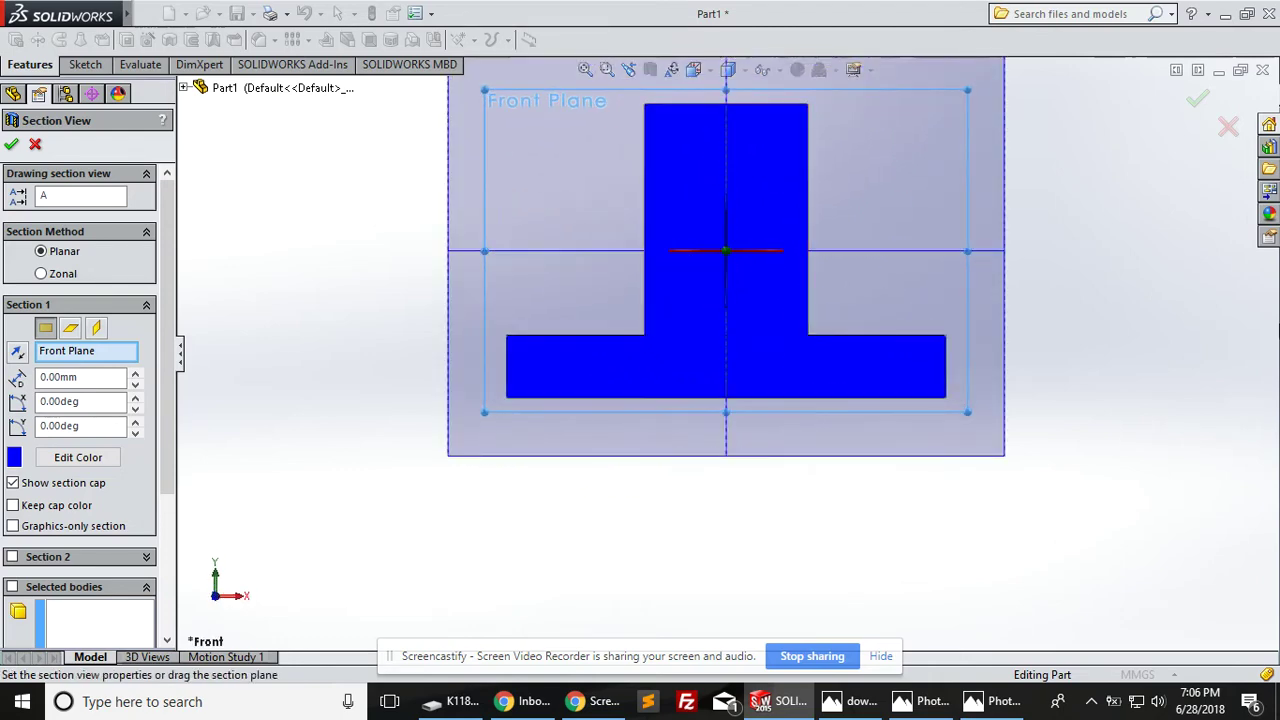
{"action": "left_click", "coordinate": [1198, 101]}
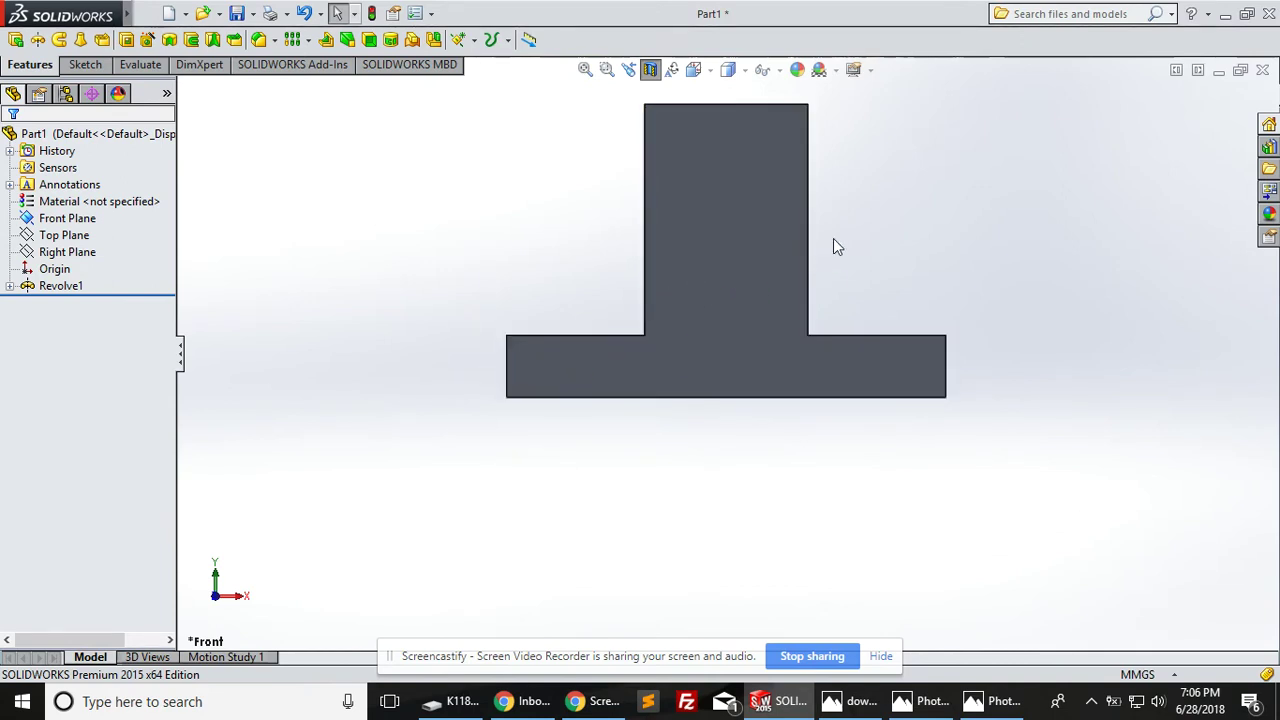
Turn Section View off so the uncut boss and disc flange show again
{"action": "middle_click_drag", "start_coordinate": [923, 237], "coordinate": [917, 302]}
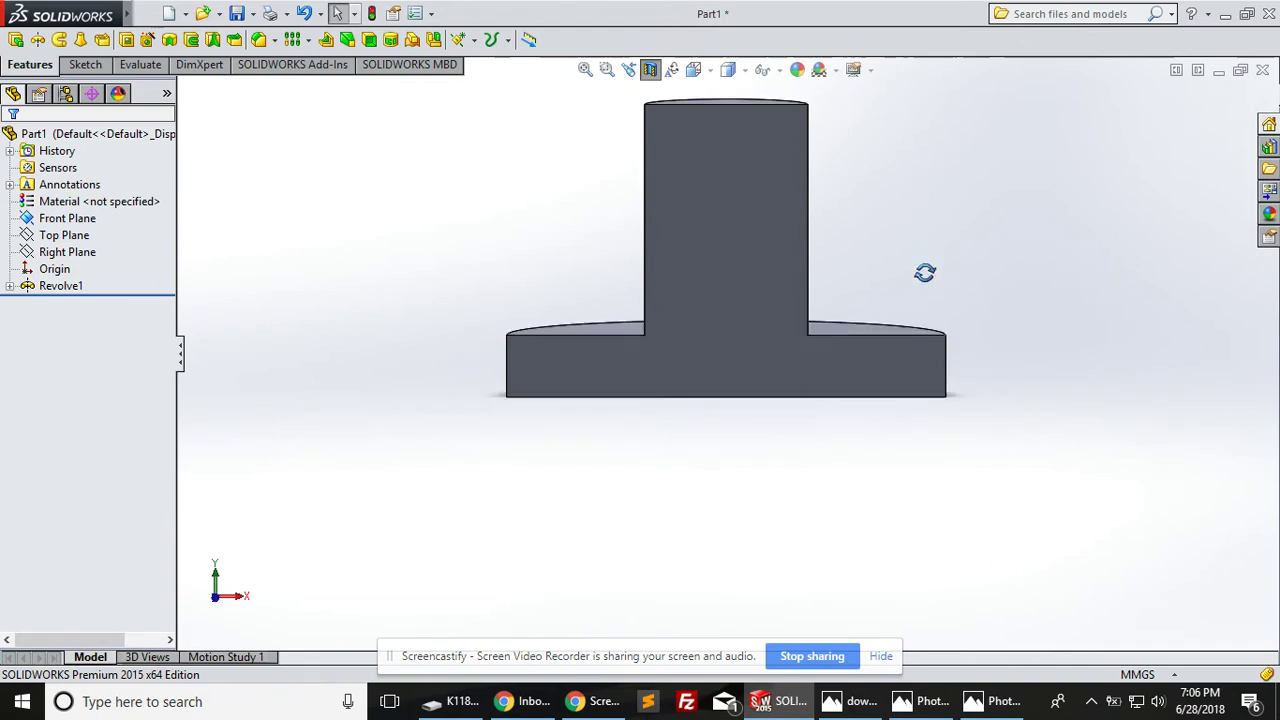
{"action": "left_click", "coordinate": [650, 69]}
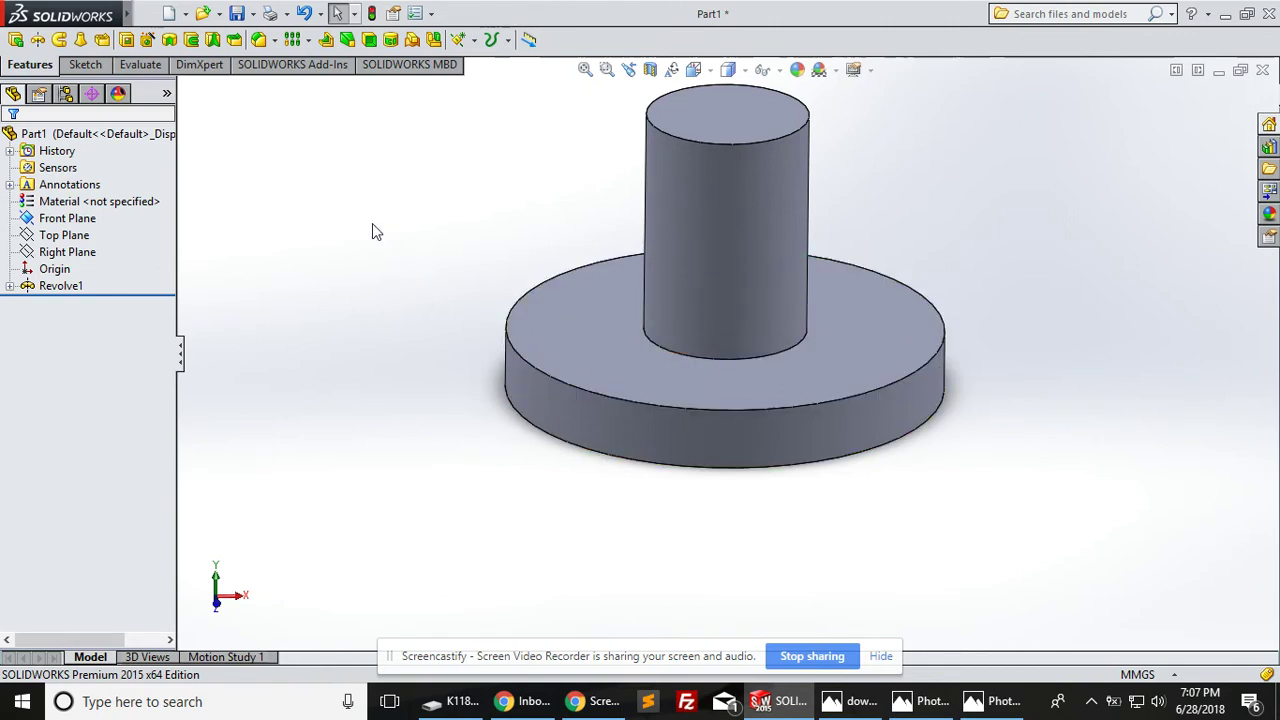
Draft the boss's side face at 5° with its top face as neutral plane, creating Draft3
{"action": "right_click", "coordinate": [348, 44]}
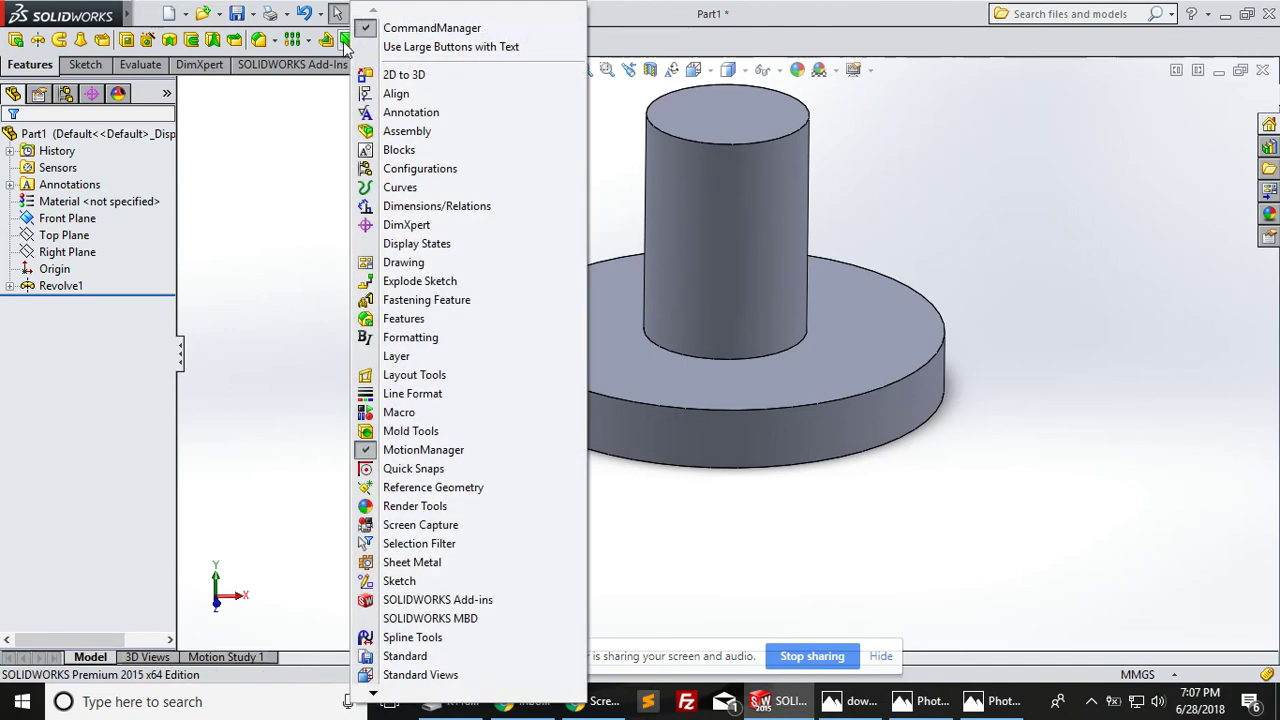
{"action": "key", "text": "Escape"}
{"action": "left_click", "coordinate": [346, 40]}
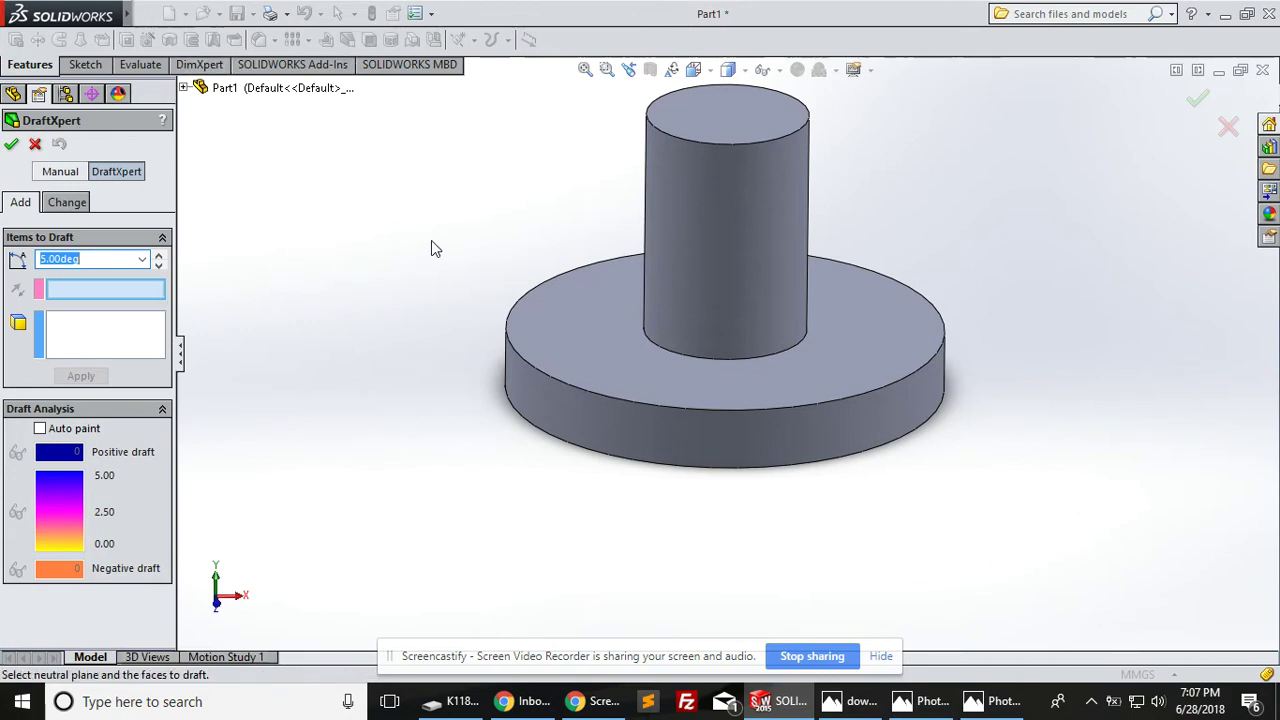
{"action": "left_click", "coordinate": [732, 118]}
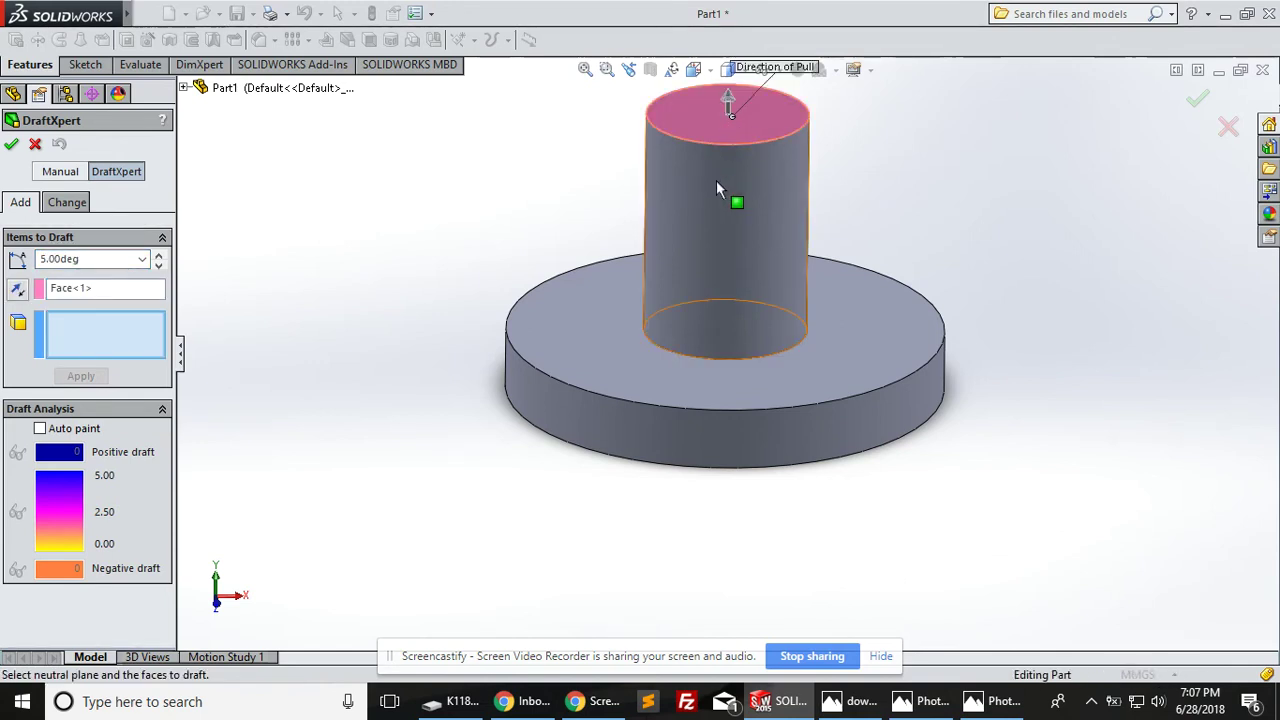
{"action": "left_click", "coordinate": [733, 210]}
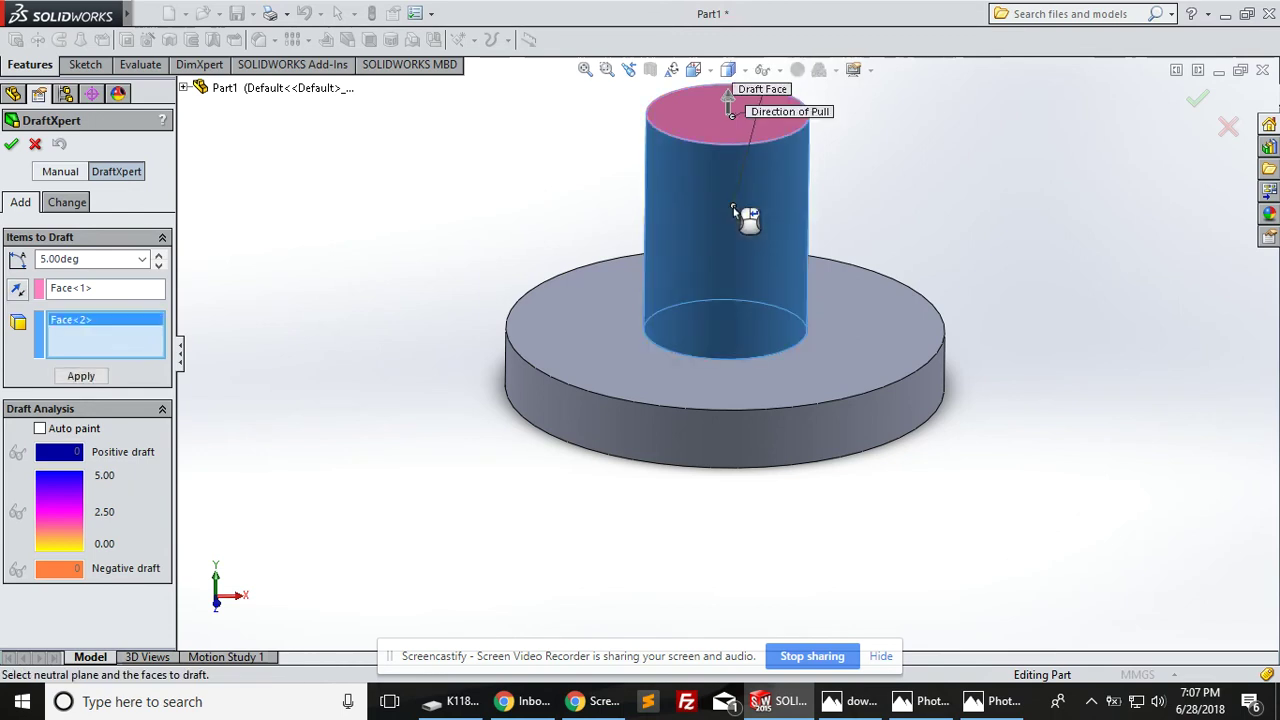
{"action": "double_click", "coordinate": [101, 259]}
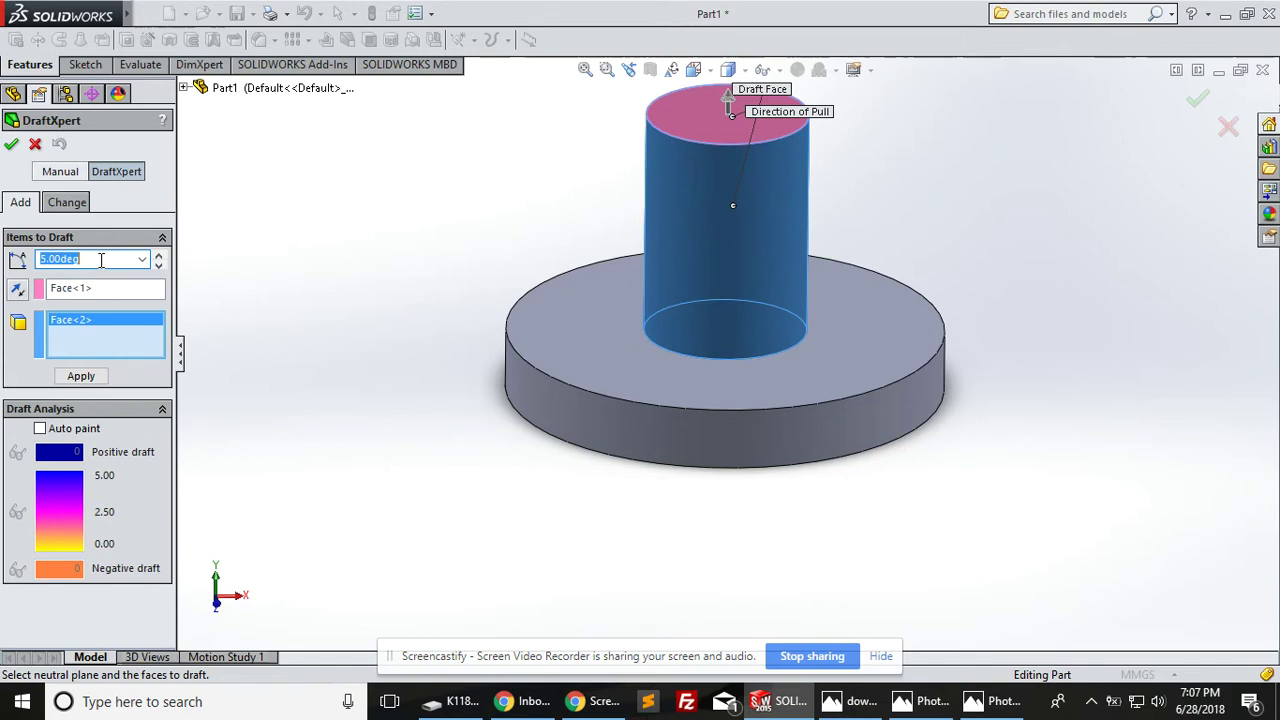
{"action": "type", "text": "5"}
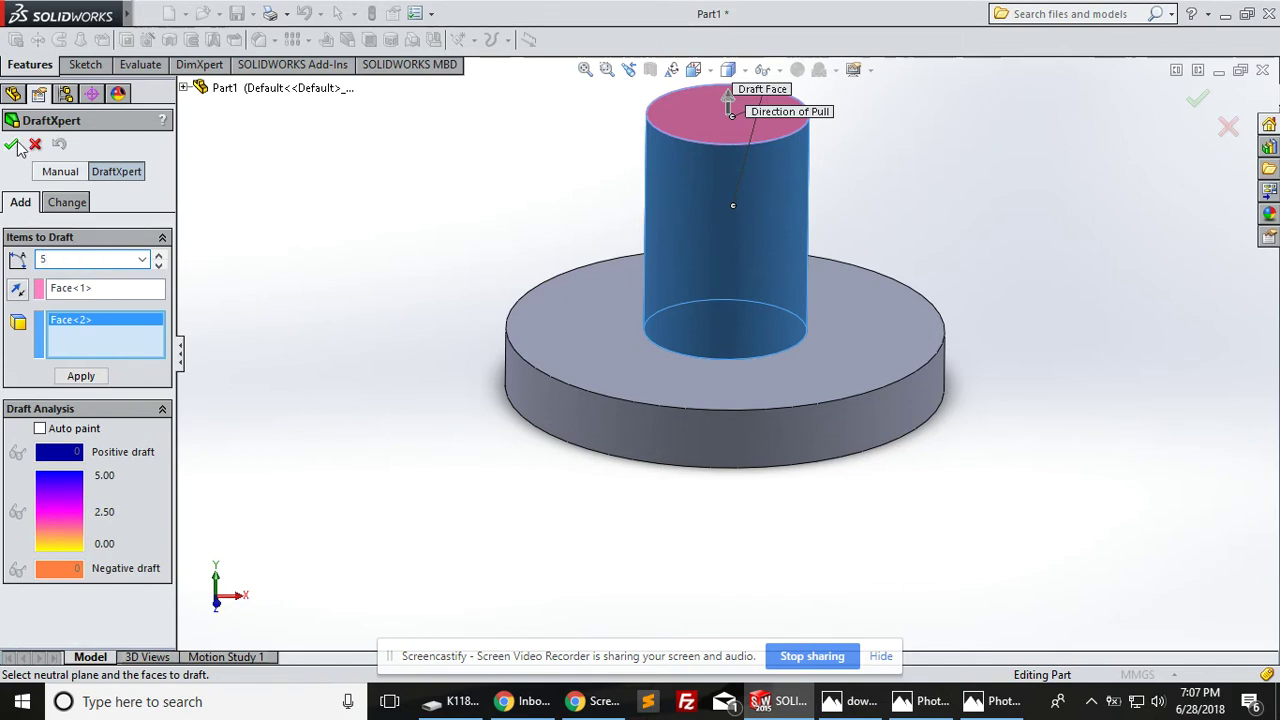
{"action": "key", "text": "Return"}
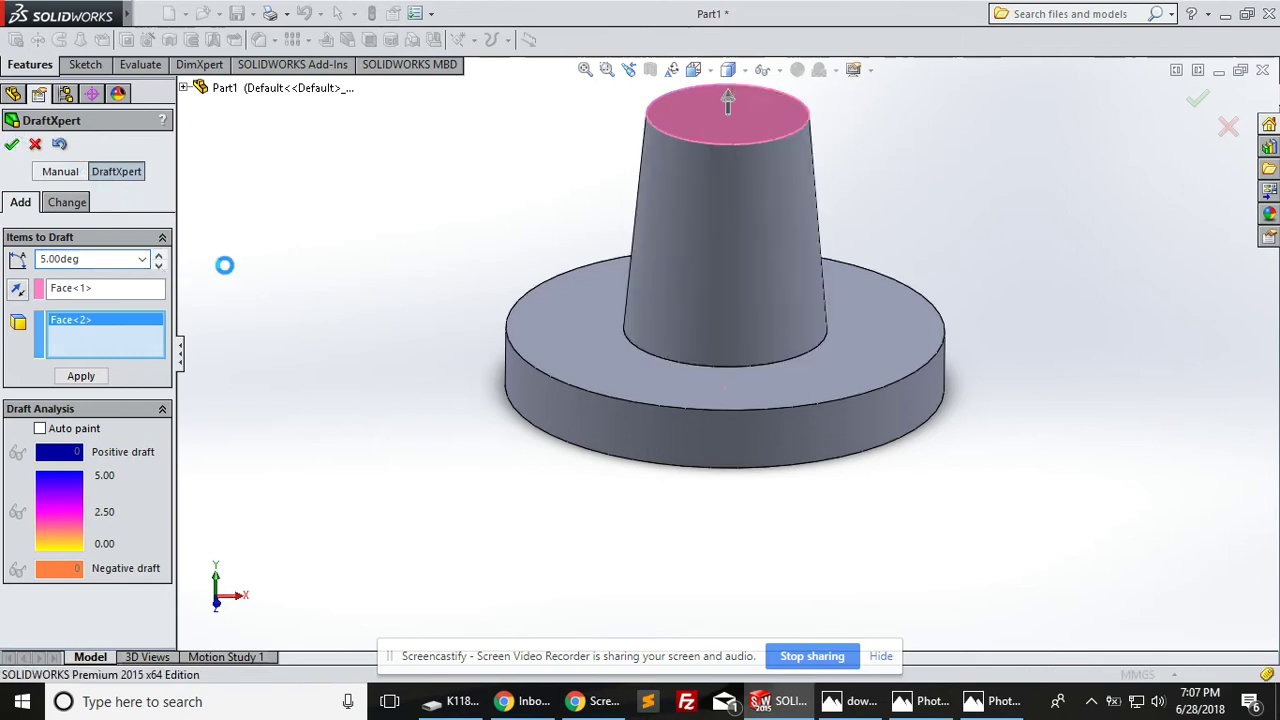
{"action": "mouse_move", "coordinate": [693, 227]}
{"action": "middle_mouse_down"}
{"action": "mouse_move", "coordinate": [643, 236]}
{"action": "mouse_move", "coordinate": [612, 136]}
{"action": "middle_mouse_up"}
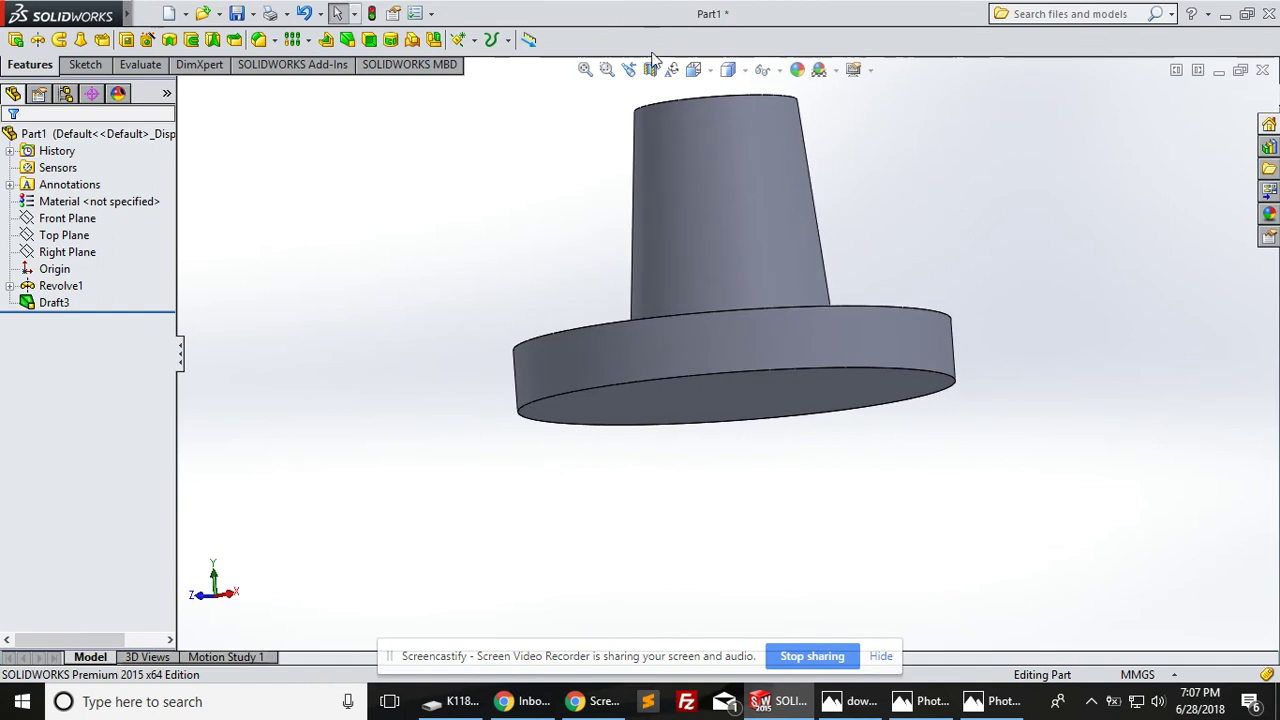
Check the drafted boss in a Front Plane section, then start another draft in DraftXpert
{"action": "left_click", "coordinate": [651, 68]}
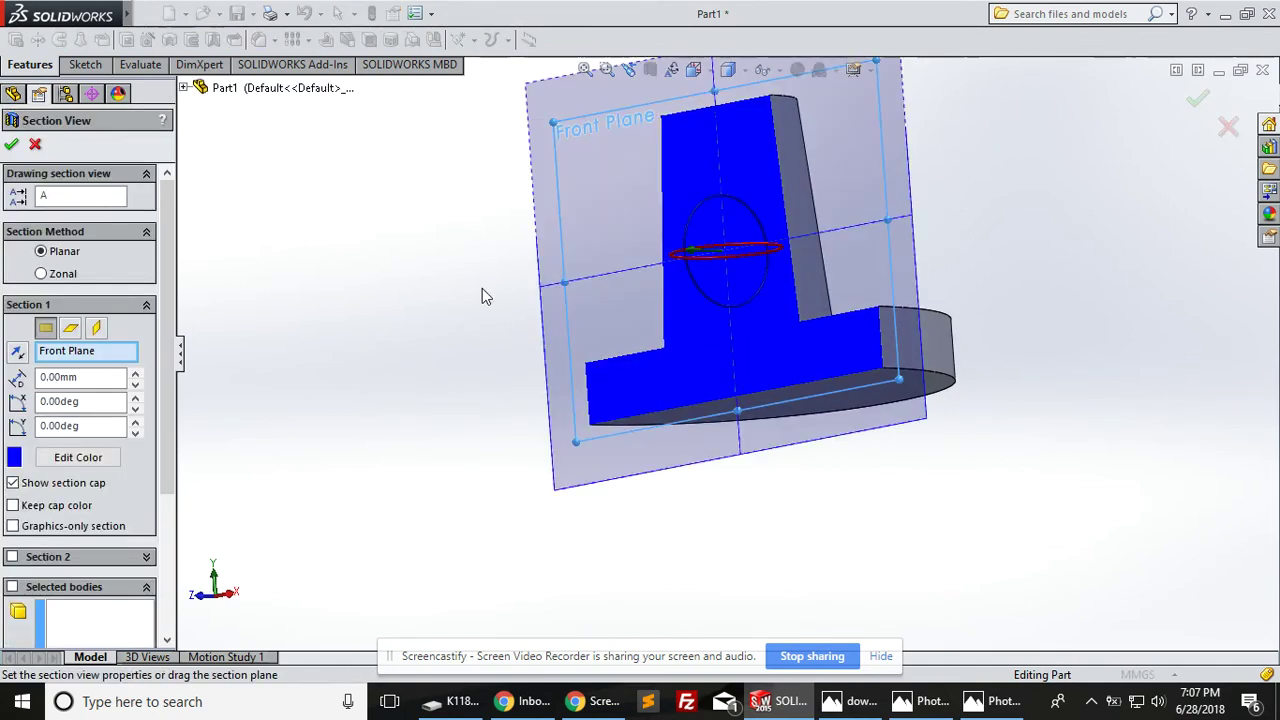
{"action": "key", "text": "ctrl+1"}
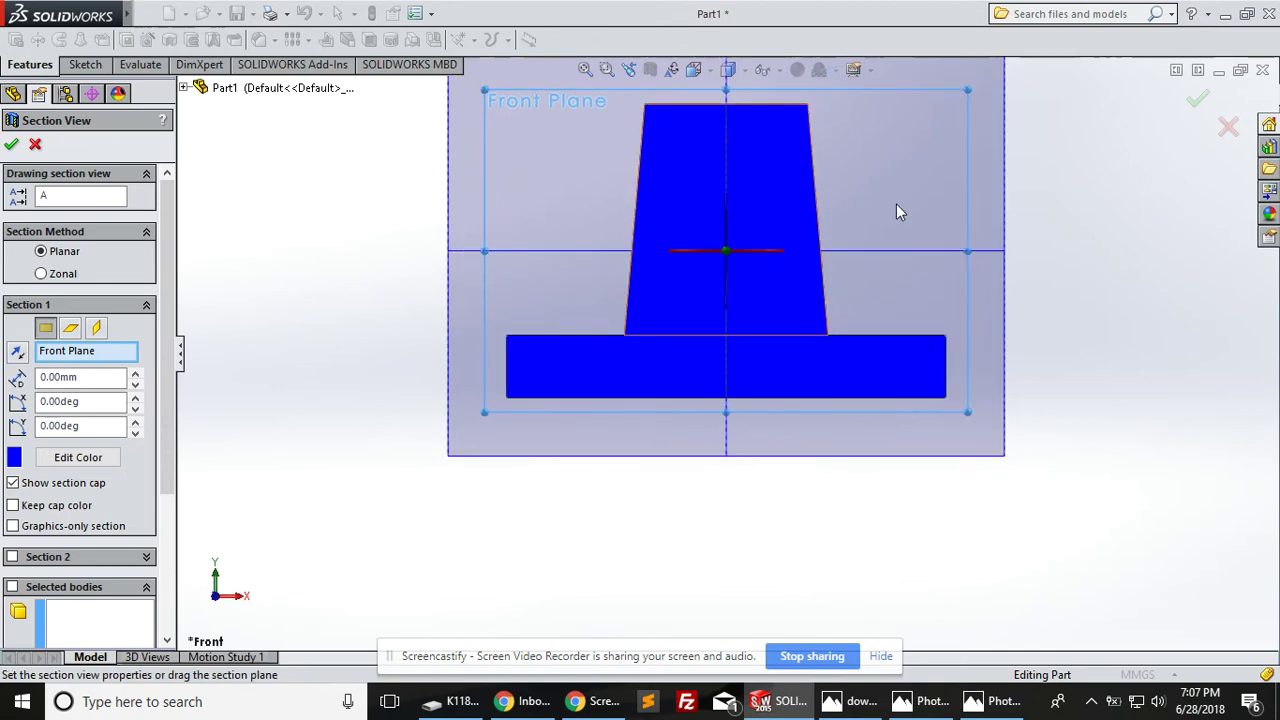
{"action": "left_click", "coordinate": [1197, 97]}
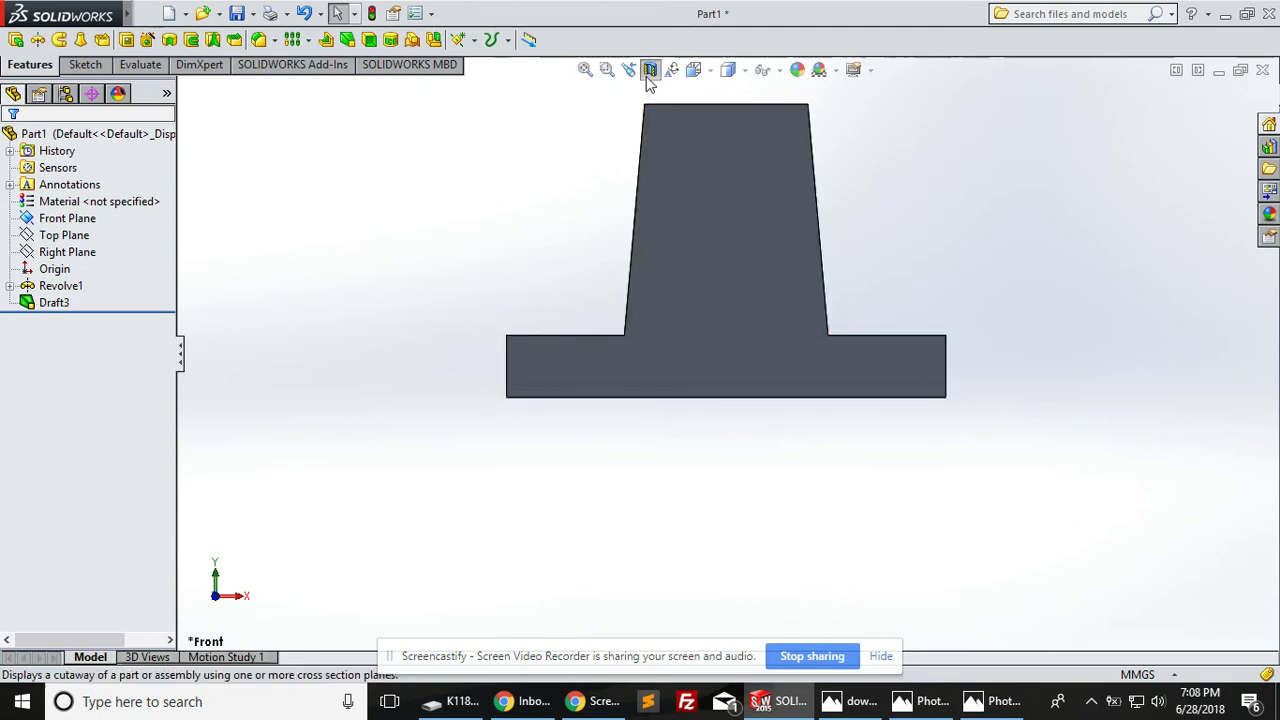
{"action": "mouse_move", "coordinate": [563, 160]}
{"action": "middle_mouse_down"}
{"action": "mouse_move", "coordinate": [593, 272]}
{"action": "mouse_move", "coordinate": [567, 240]}
{"action": "middle_mouse_up"}
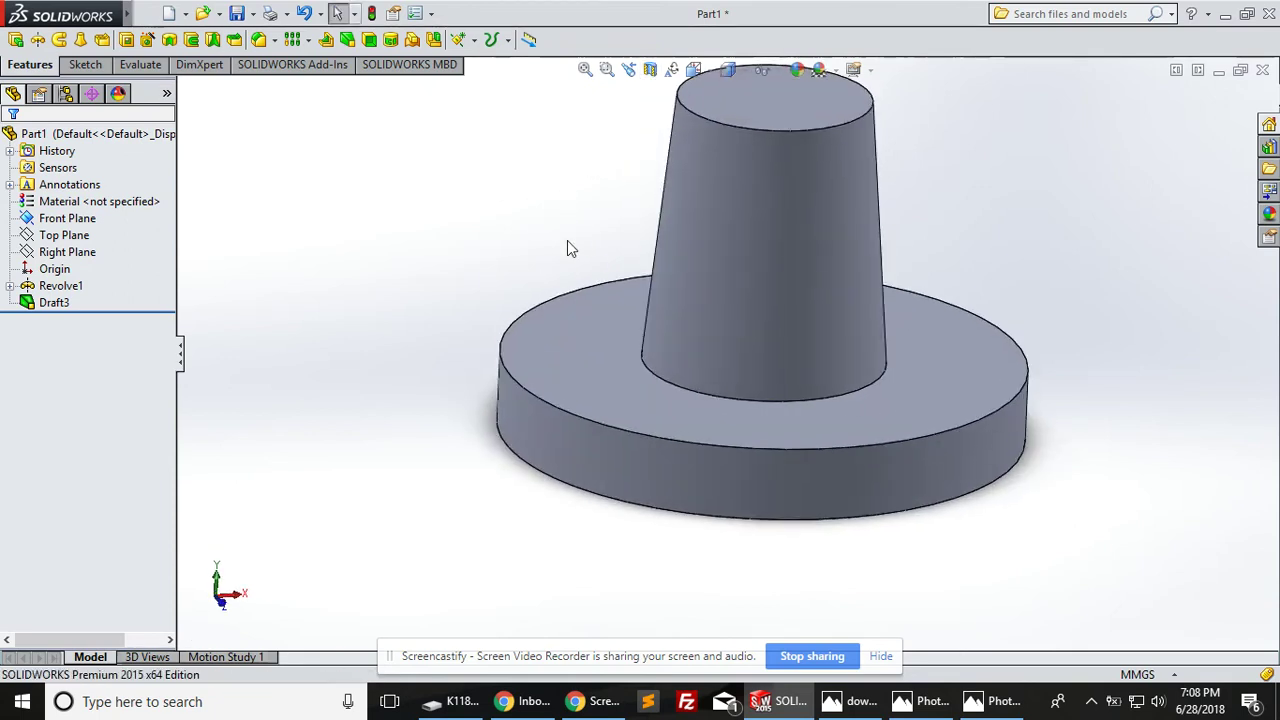
{"action": "left_click", "coordinate": [346, 40]}
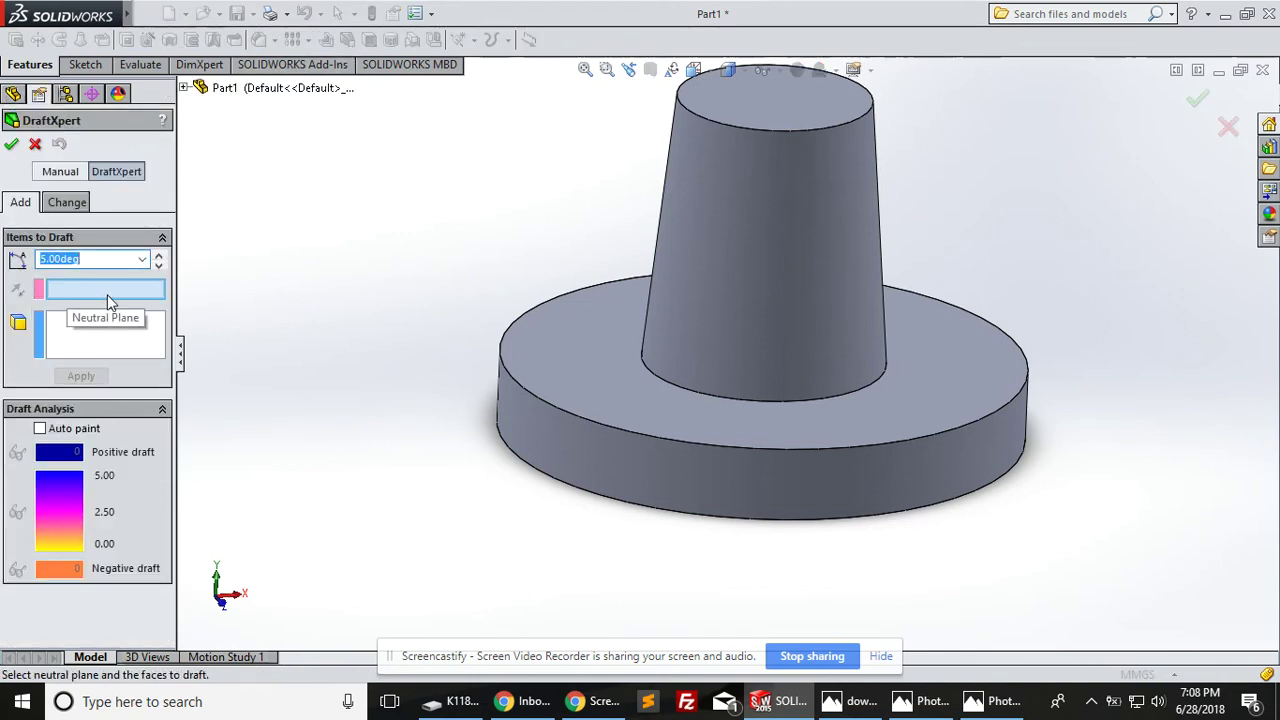
Taper the flange's outer side 5° from the flange top face, creating Draft4
{"action": "left_click", "coordinate": [565, 380]}
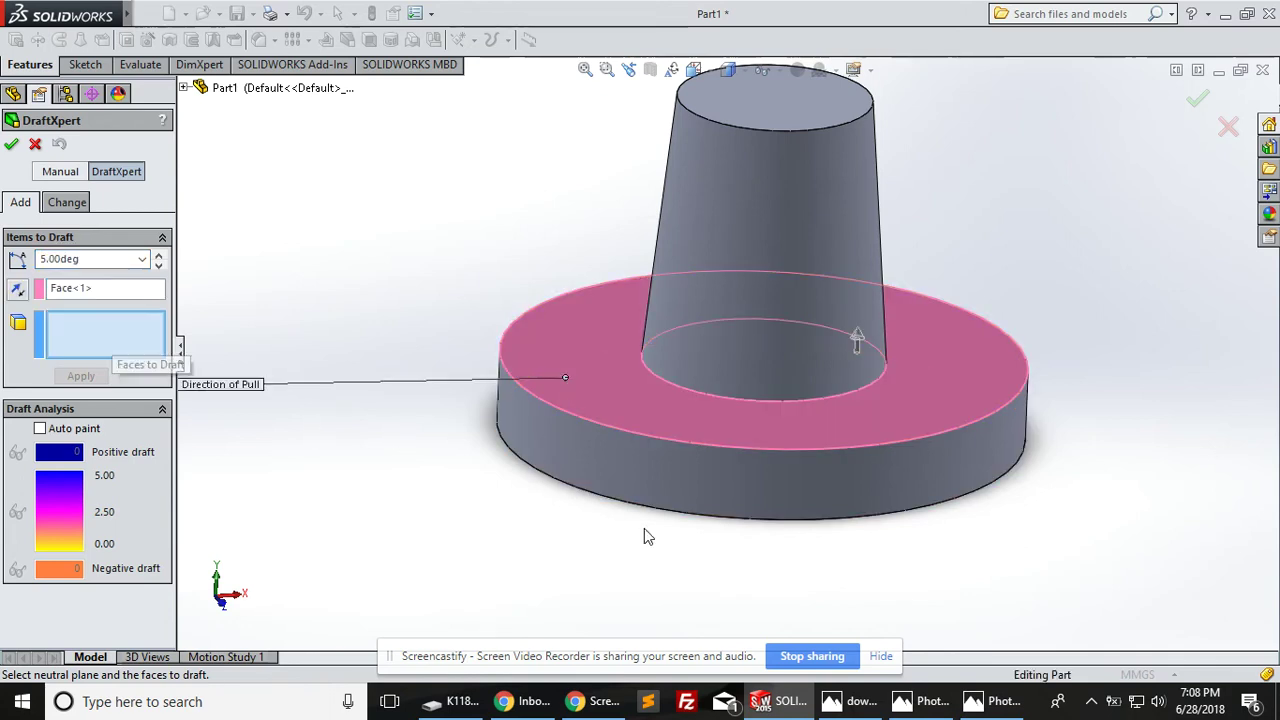
{"action": "left_click", "coordinate": [624, 477]}
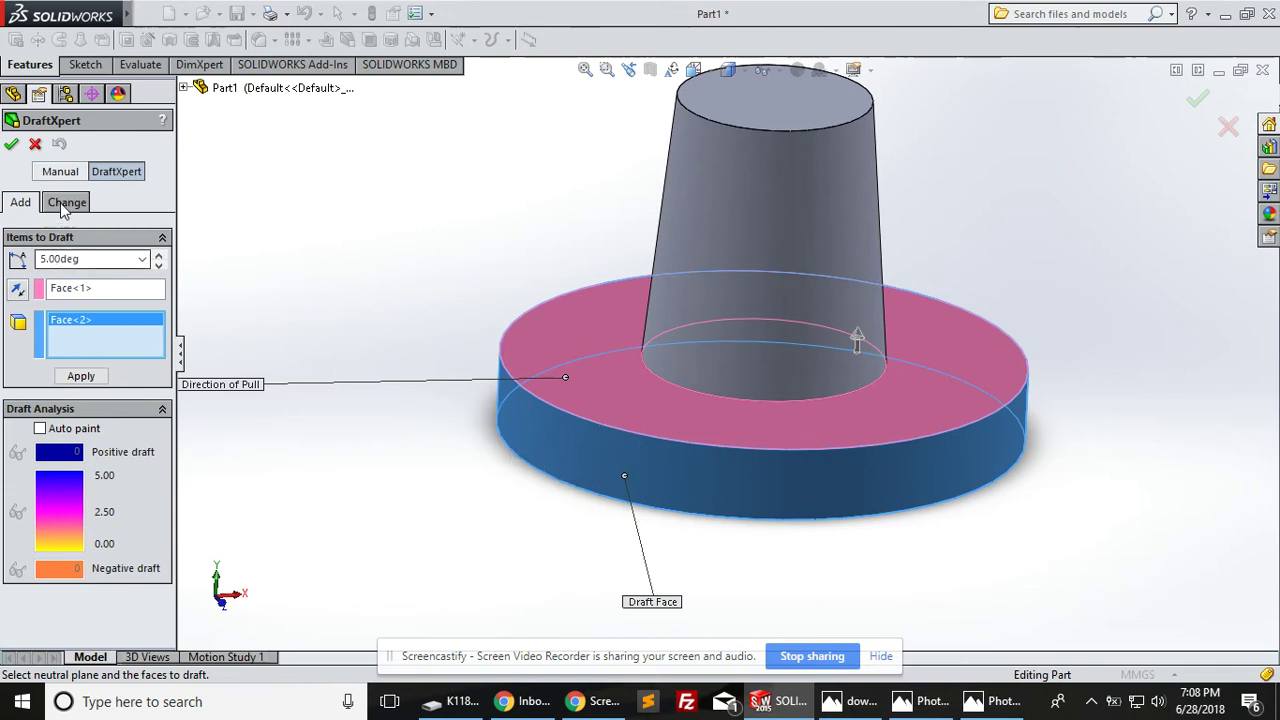
{"action": "left_click", "coordinate": [81, 376]}
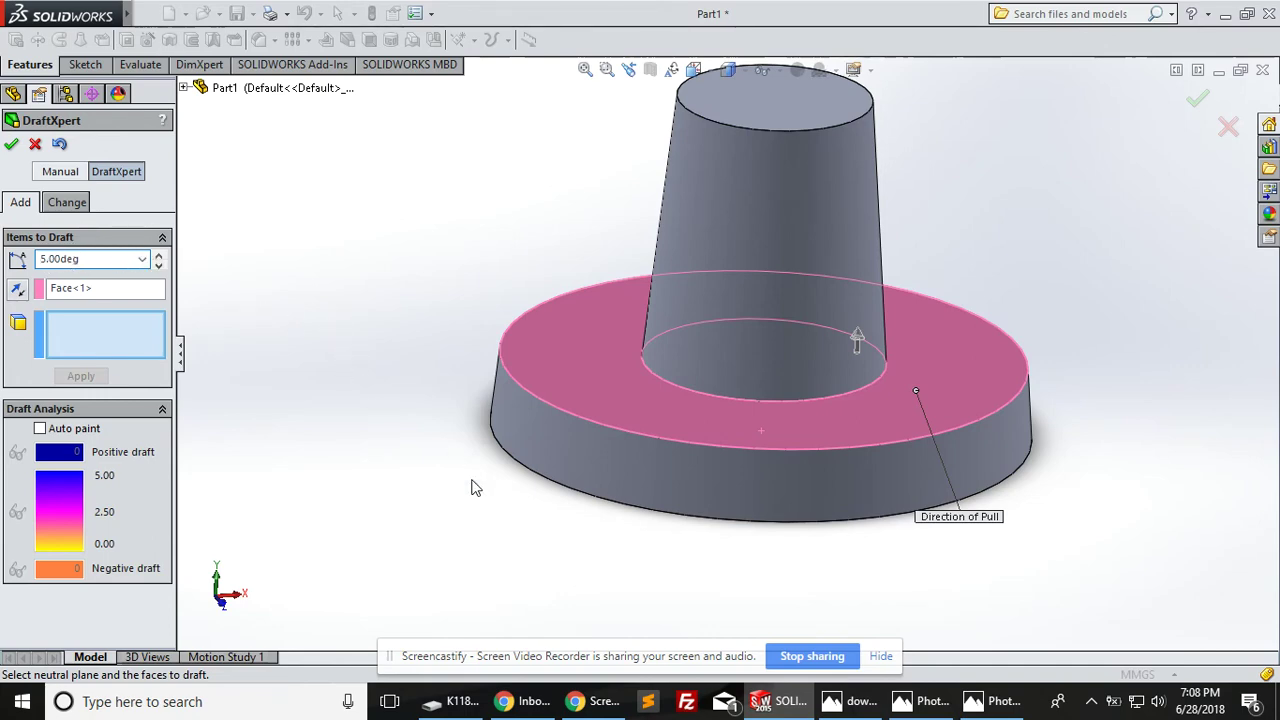
{"action": "middle_click_drag", "start_coordinate": [476, 488], "coordinate": [423, 503]}
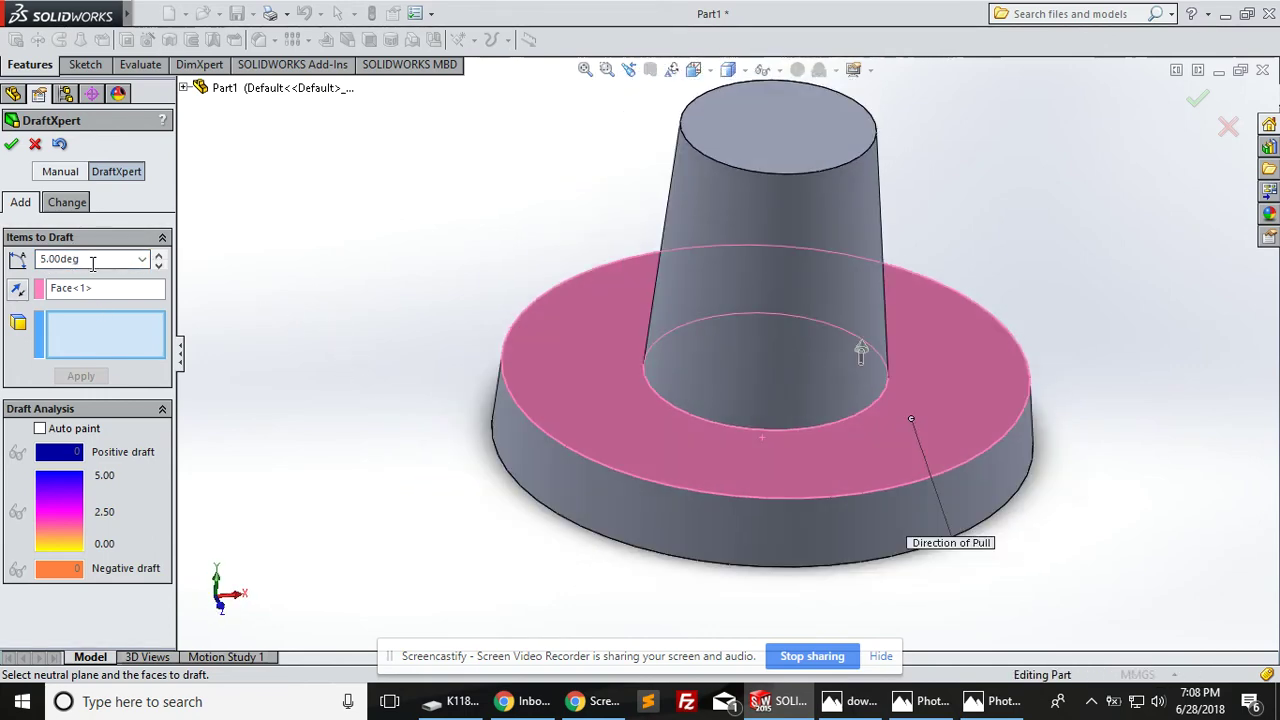
{"action": "mouse_move", "coordinate": [443, 443]}
{"action": "middle_mouse_down"}
{"action": "mouse_move", "coordinate": [414, 409]}
{"action": "mouse_move", "coordinate": [448, 397]}
{"action": "middle_mouse_up"}
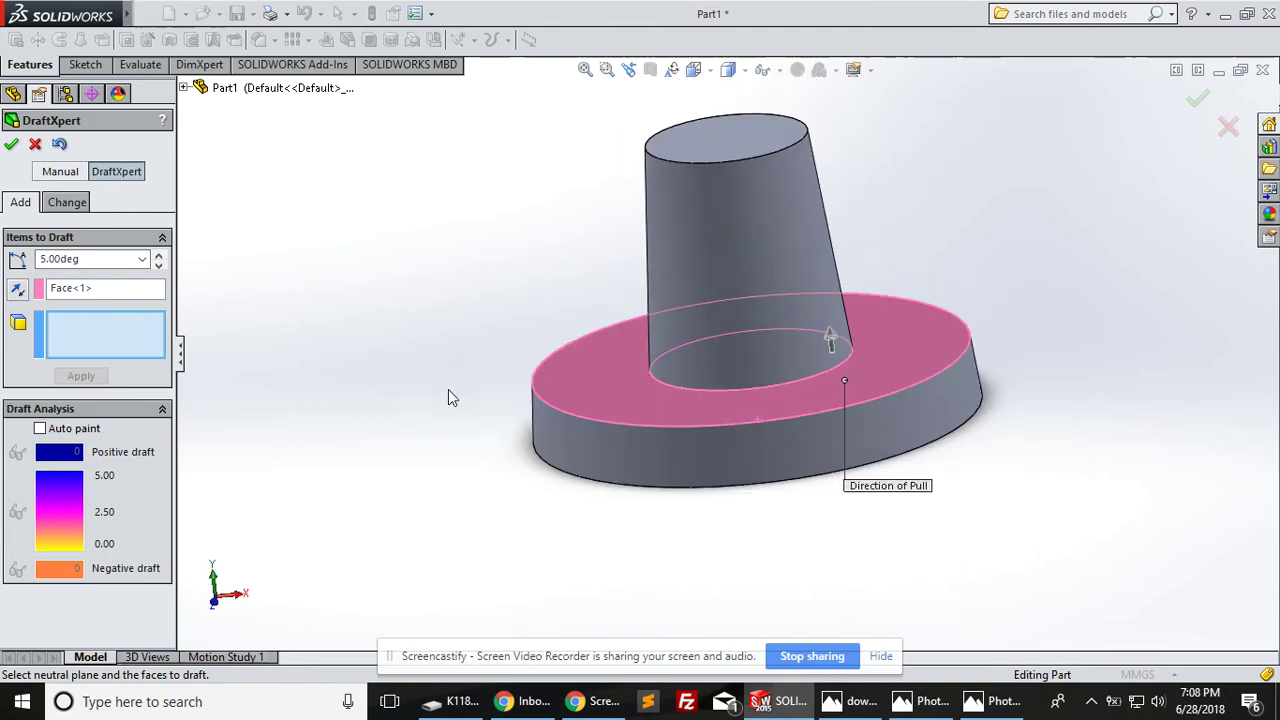
{"action": "left_click", "coordinate": [11, 144]}
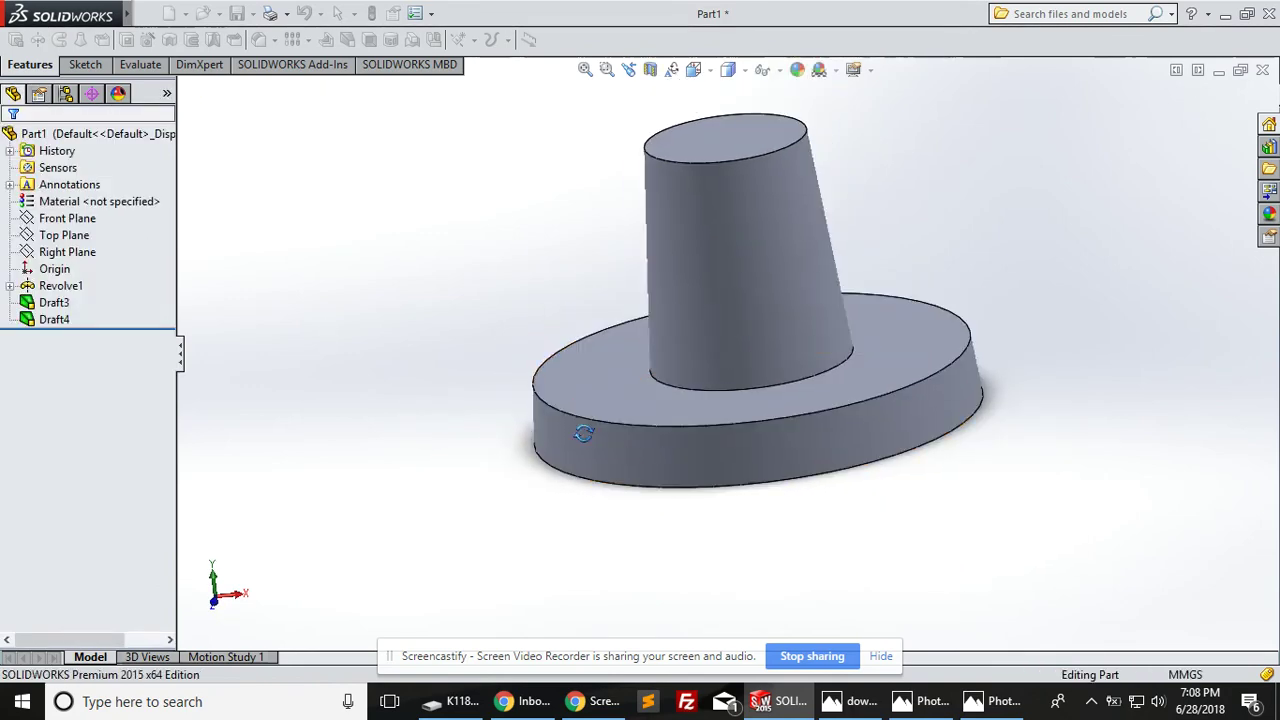
Section Part1 along the Front Plane in Front view, then dismiss the low-memory notice
{"action": "mouse_move", "coordinate": [586, 429]}
{"action": "middle_mouse_down"}
{"action": "mouse_move", "coordinate": [600, 346]}
{"action": "mouse_move", "coordinate": [530, 145]}
{"action": "mouse_move", "coordinate": [594, 366]}
{"action": "mouse_move", "coordinate": [634, 451]}
{"action": "mouse_move", "coordinate": [663, 414]}
{"action": "mouse_move", "coordinate": [687, 424]}
{"action": "middle_mouse_up"}
{"action": "scroll", "coordinate": [687, 424], "scroll_direction": "down", "scroll_amount": 2}
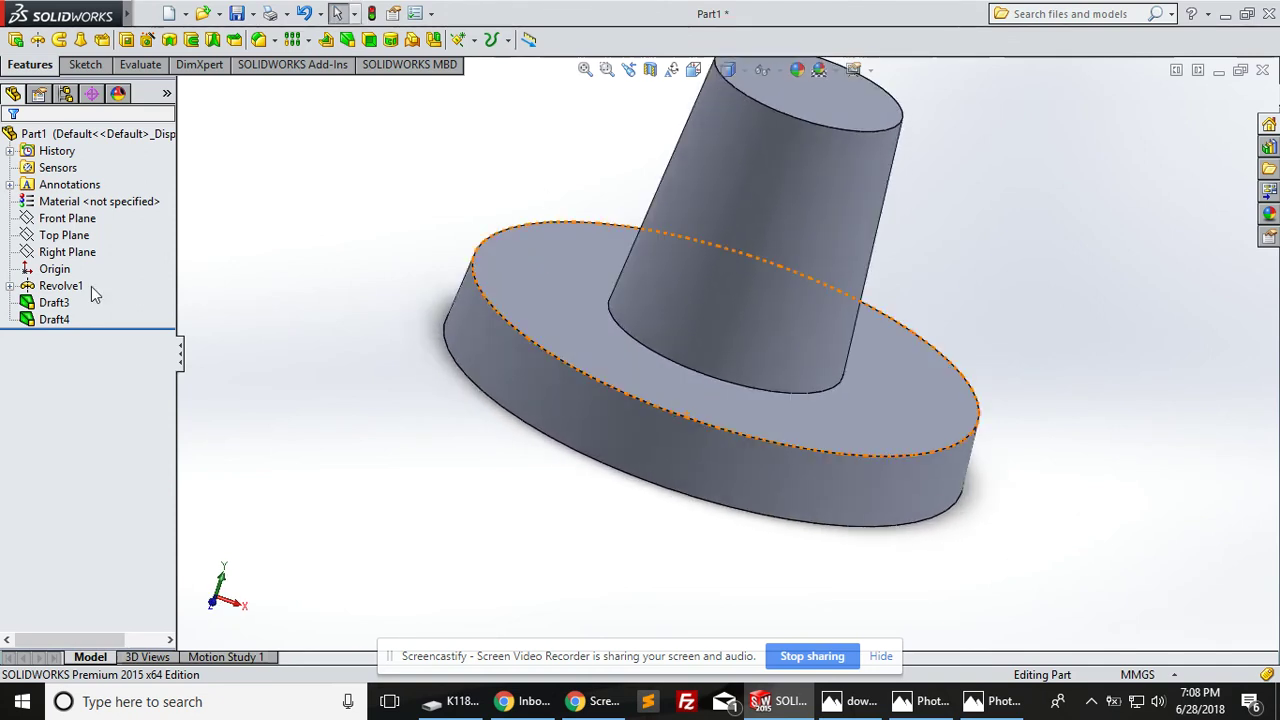
{"action": "left_click", "coordinate": [650, 70]}
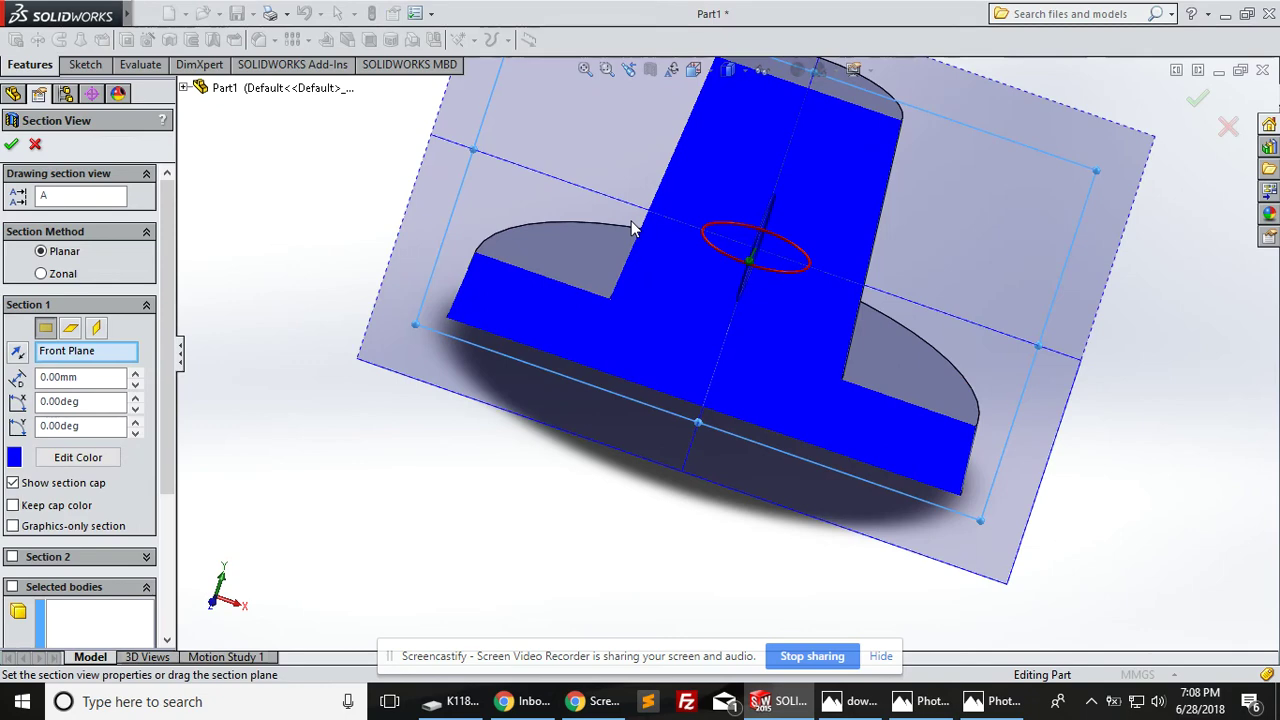
{"action": "key", "text": "ctrl+1"}
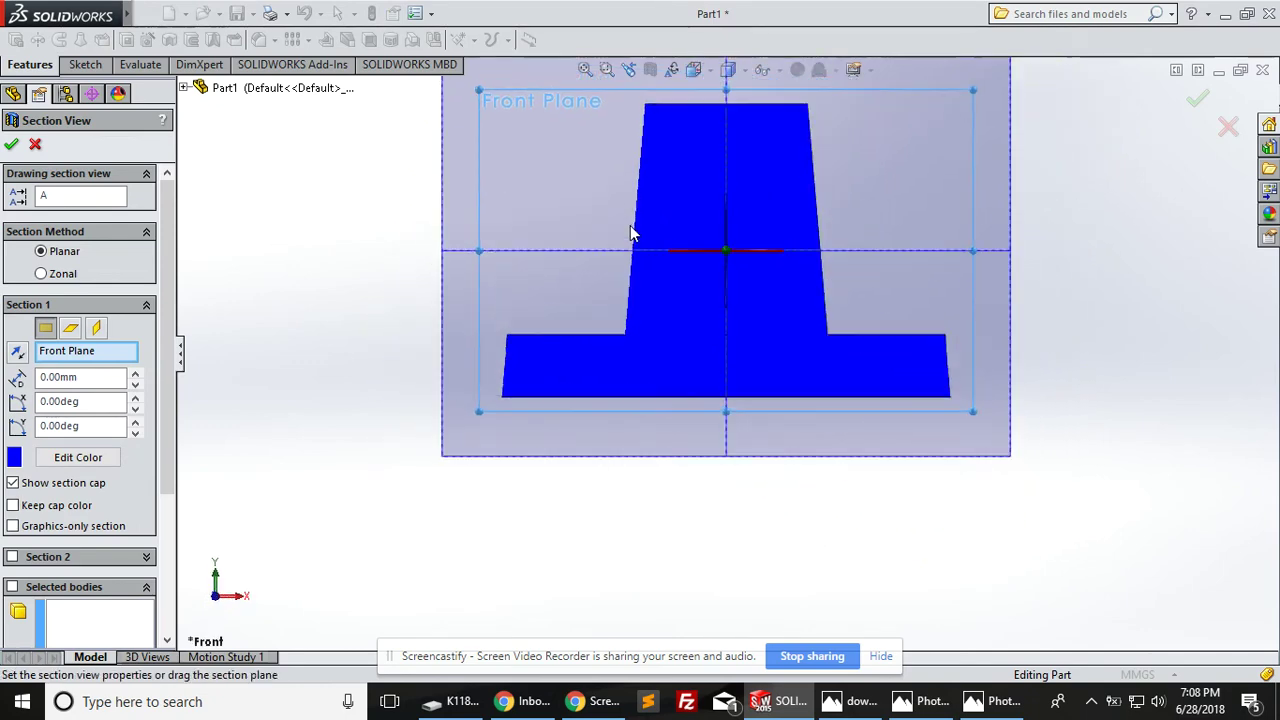
{"action": "left_click", "coordinate": [1200, 99]}
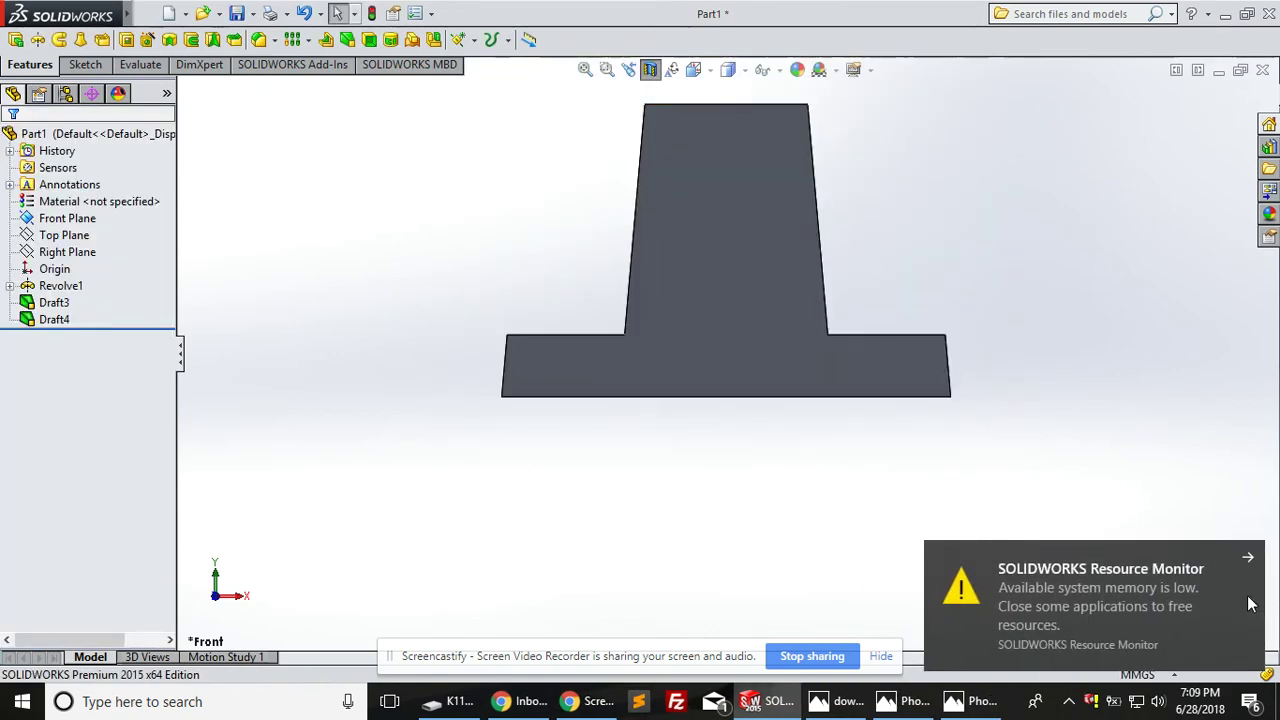
{"action": "left_click", "coordinate": [1248, 561]}
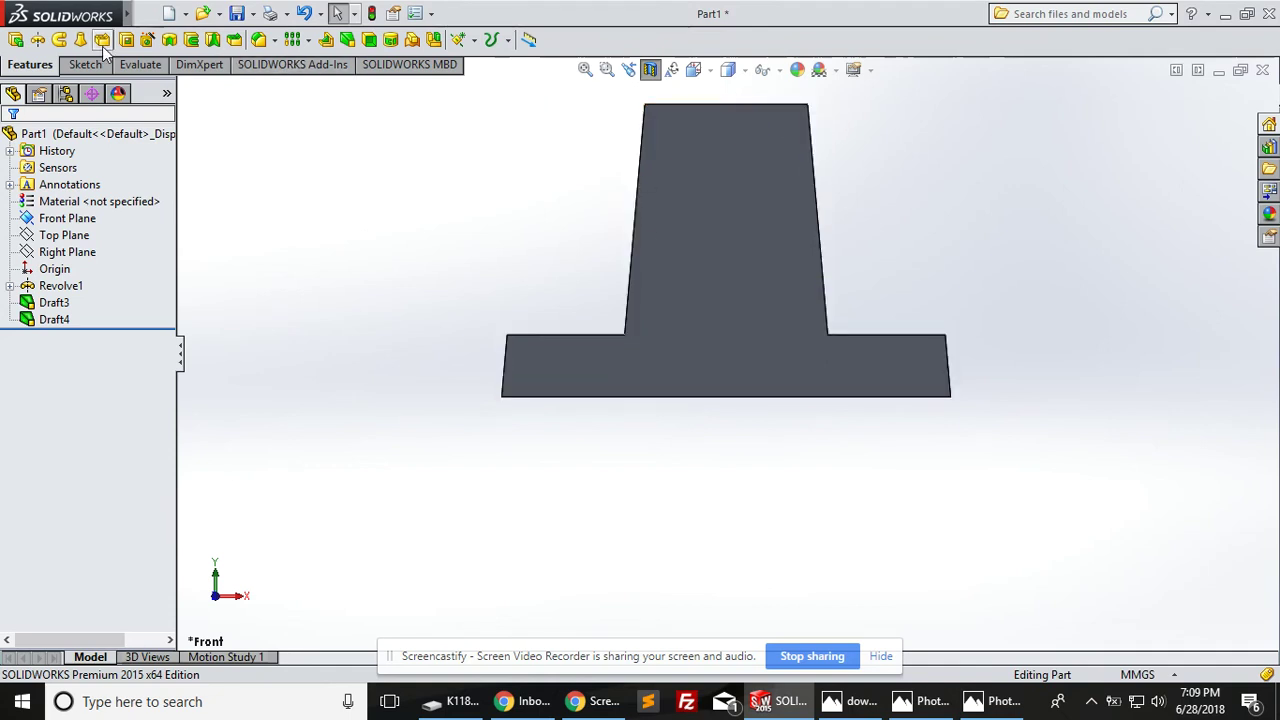
Start Measure from the Evaluate tab and select the boss's top and slanted edges
{"action": "left_click", "coordinate": [127, 66]}
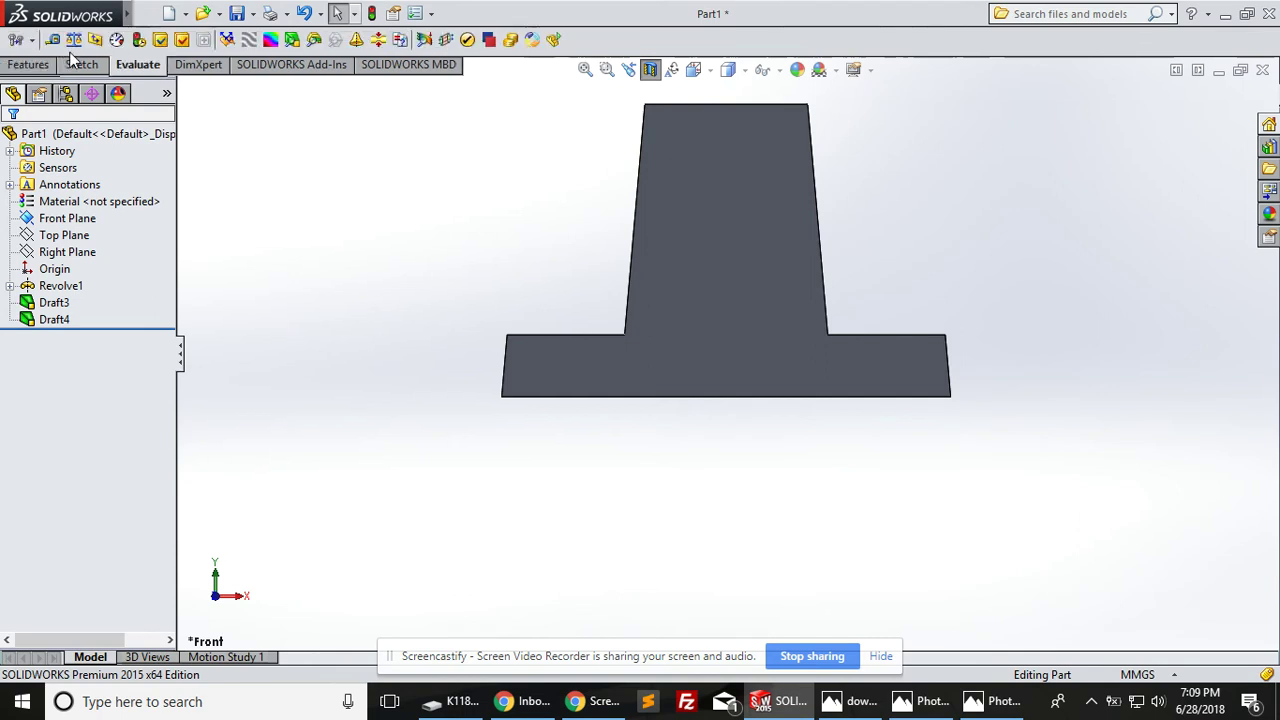
{"action": "left_click", "coordinate": [752, 104]}
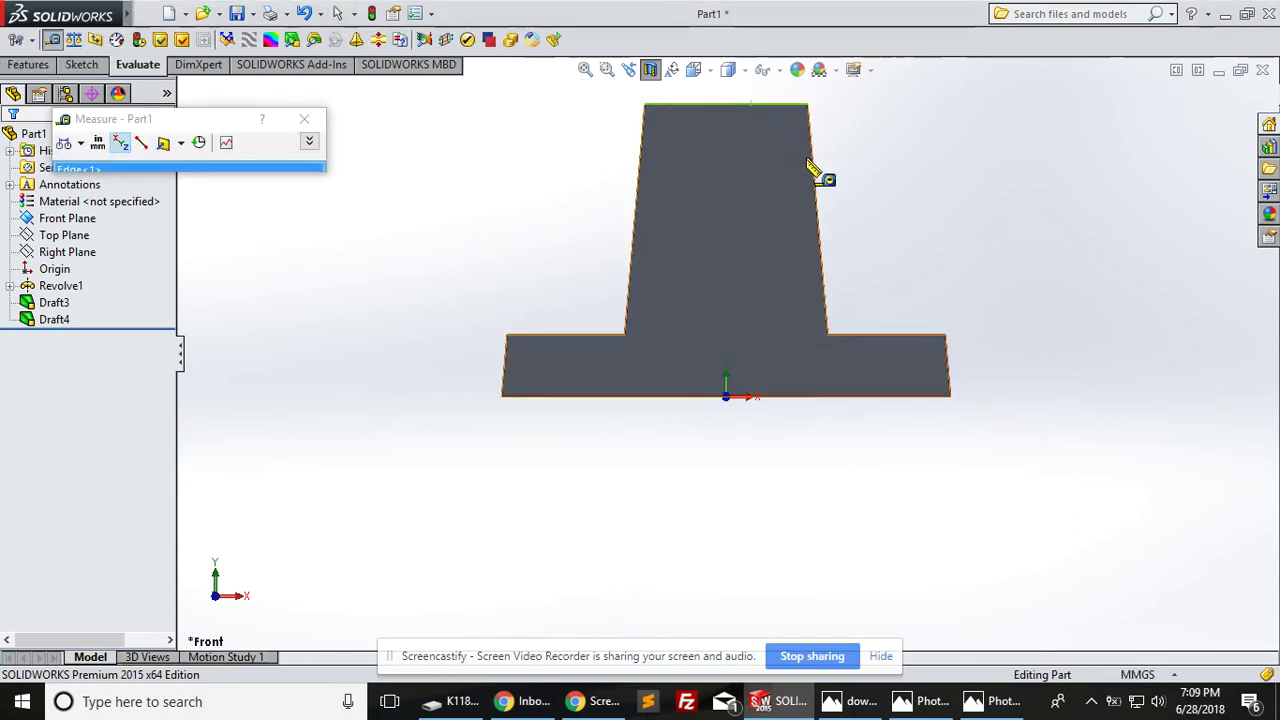
{"action": "left_click", "coordinate": [812, 160]}
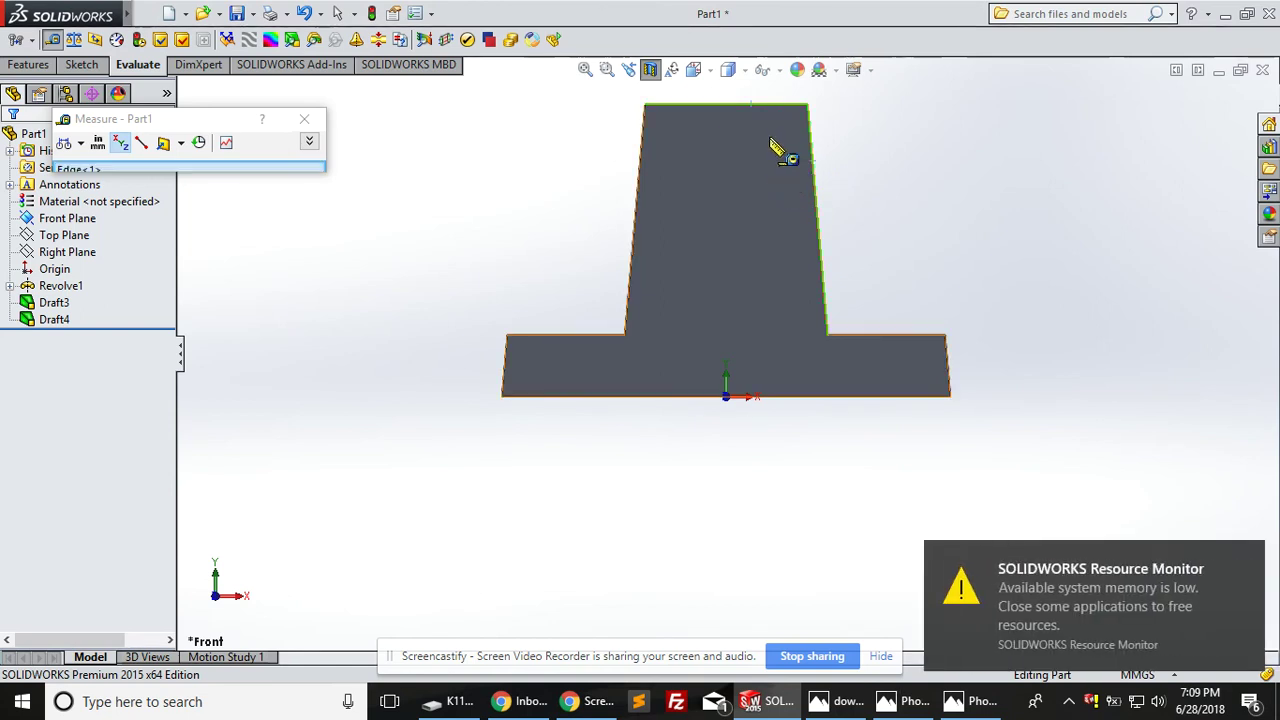
{"action": "left_click", "coordinate": [788, 150]}
Zoom in to inspect the measured edges, then clear the selection and close Measure
{"action": "scroll", "coordinate": [790, 148], "scroll_direction": "down", "scroll_amount": 3}
{"action": "scroll", "coordinate": [803, 166], "scroll_direction": "up", "scroll_amount": 2}
{"action": "scroll", "coordinate": [812, 218], "scroll_direction": "down", "scroll_amount": 2}
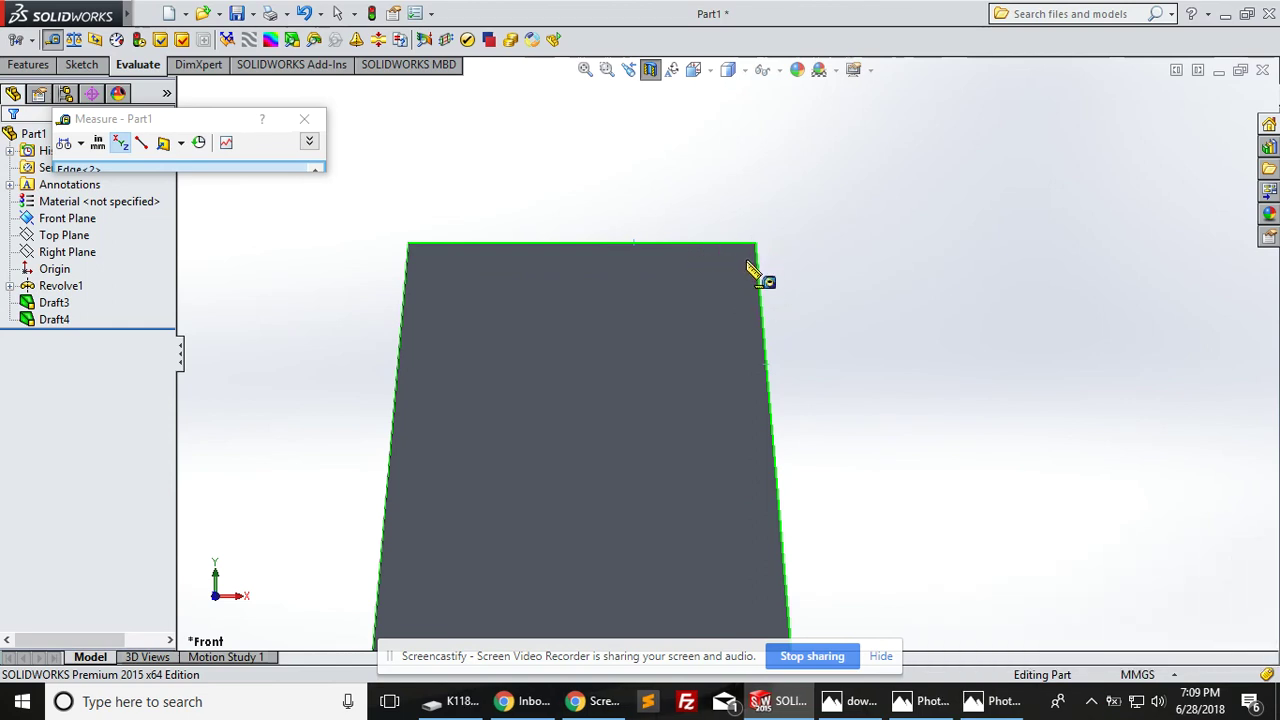
{"action": "scroll", "coordinate": [766, 330], "scroll_direction": "up", "scroll_amount": 1}
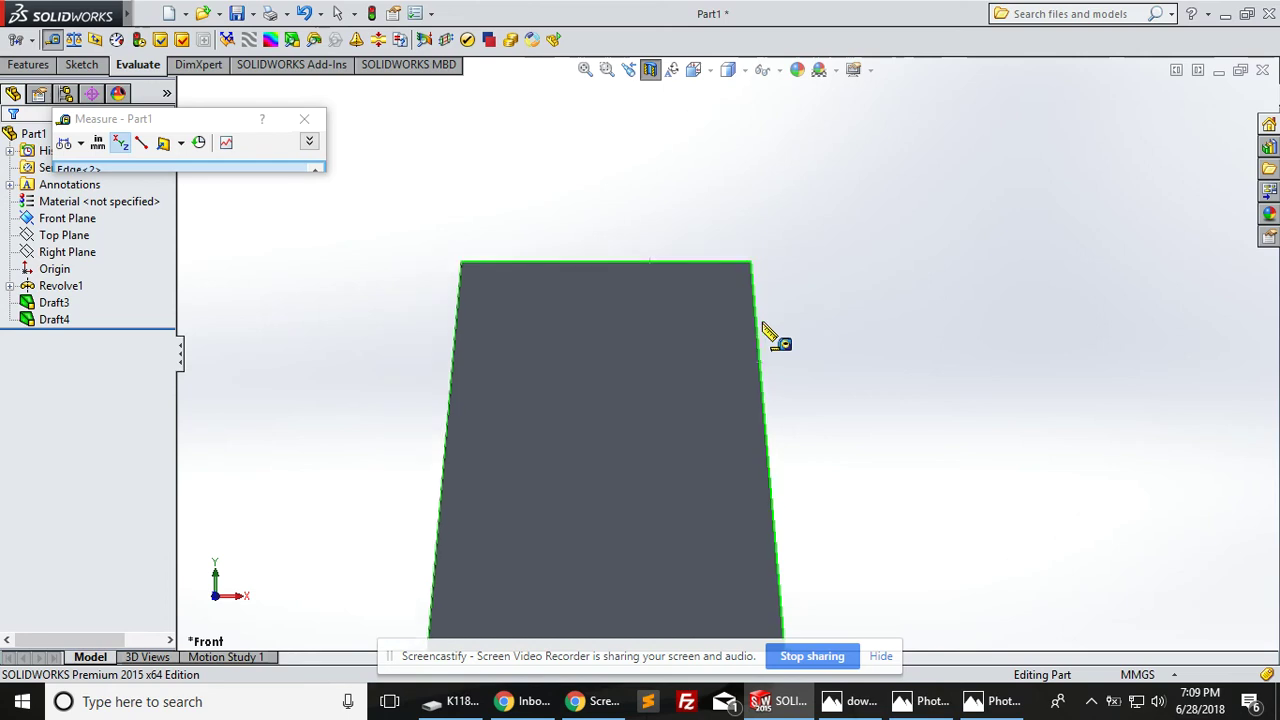
{"action": "scroll", "coordinate": [766, 332], "scroll_direction": "up", "scroll_amount": 2}
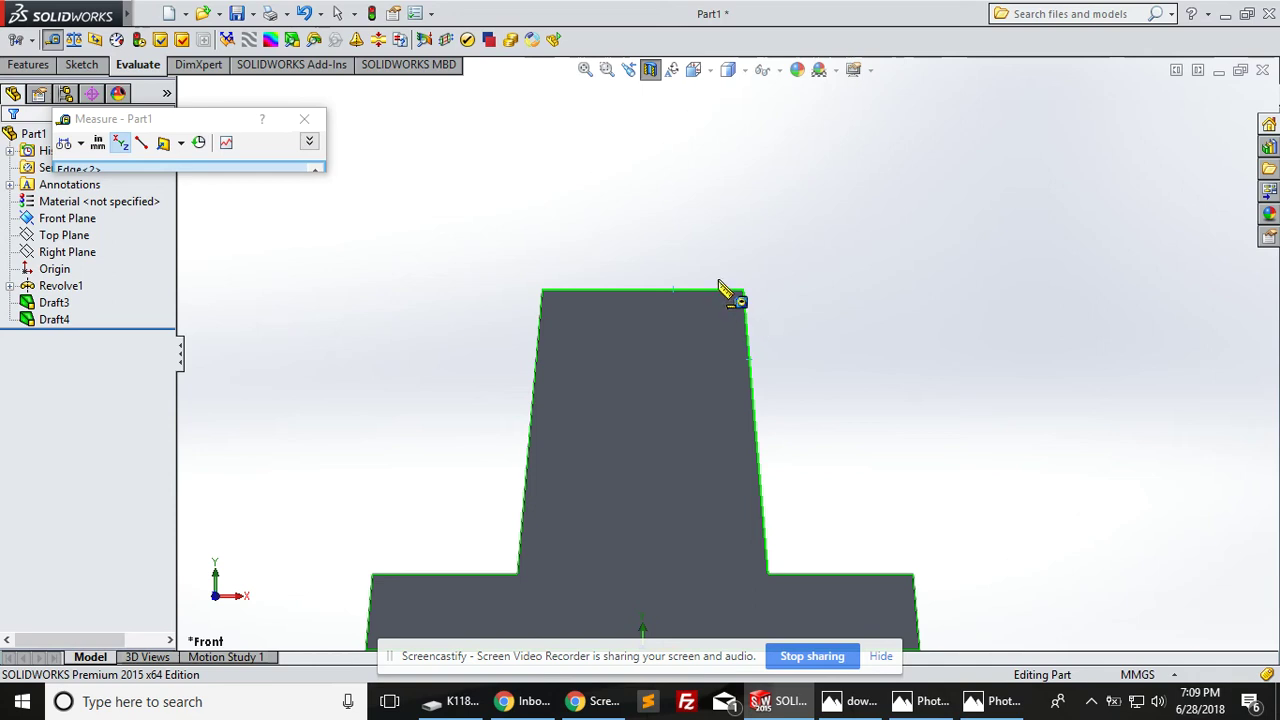
{"action": "scroll", "coordinate": [690, 465], "scroll_direction": "up", "scroll_amount": 2}
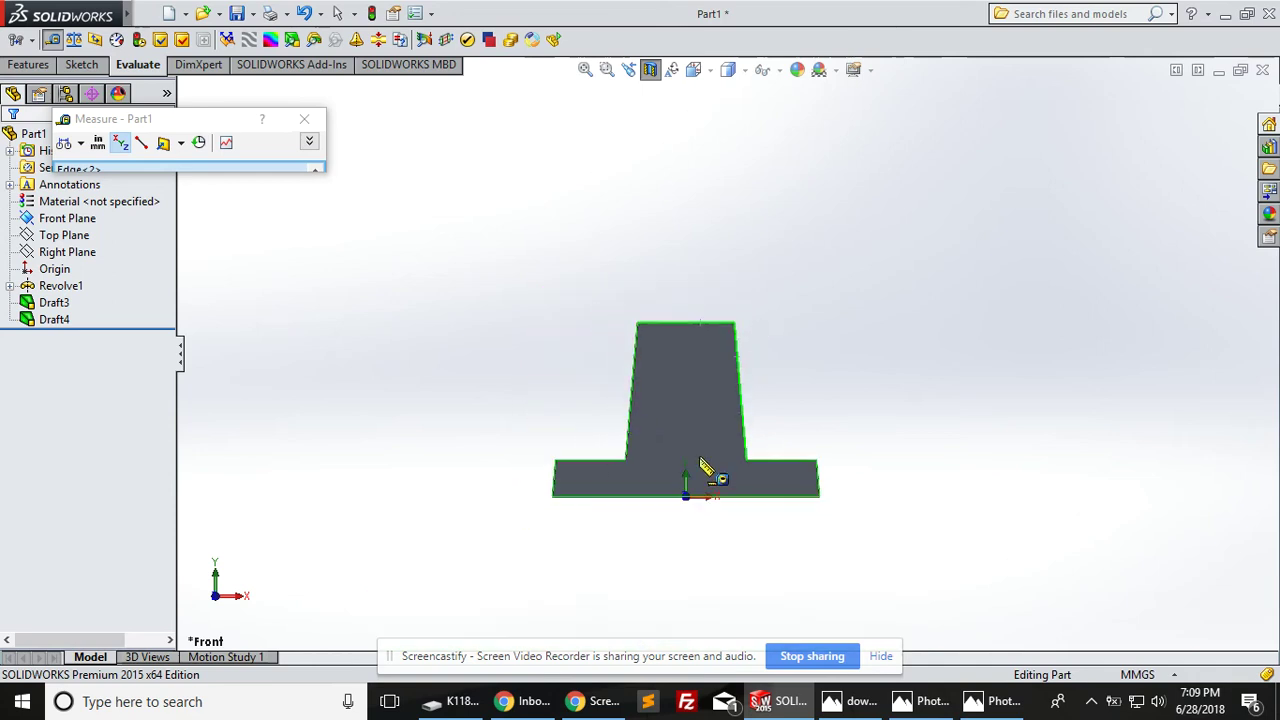
{"action": "scroll", "coordinate": [780, 485], "scroll_direction": "down", "scroll_amount": 2}
{"action": "left_click", "coordinate": [905, 305]}
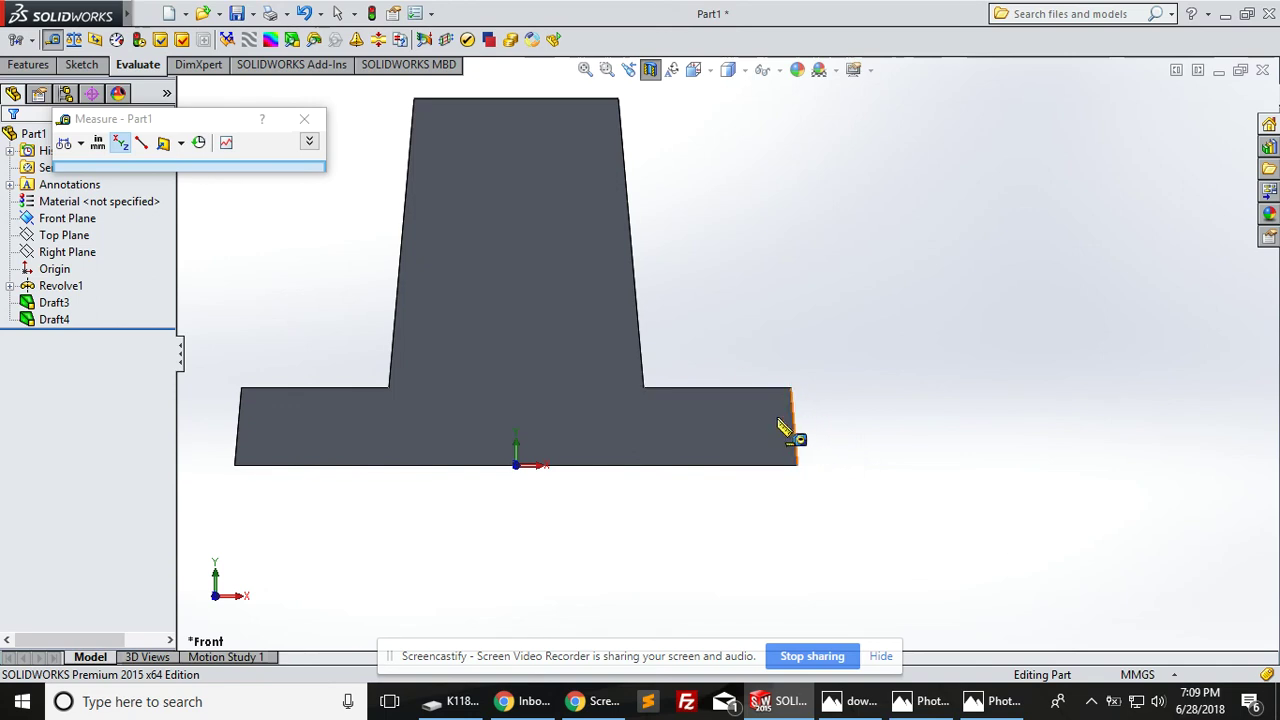
{"action": "left_click", "coordinate": [308, 120]}
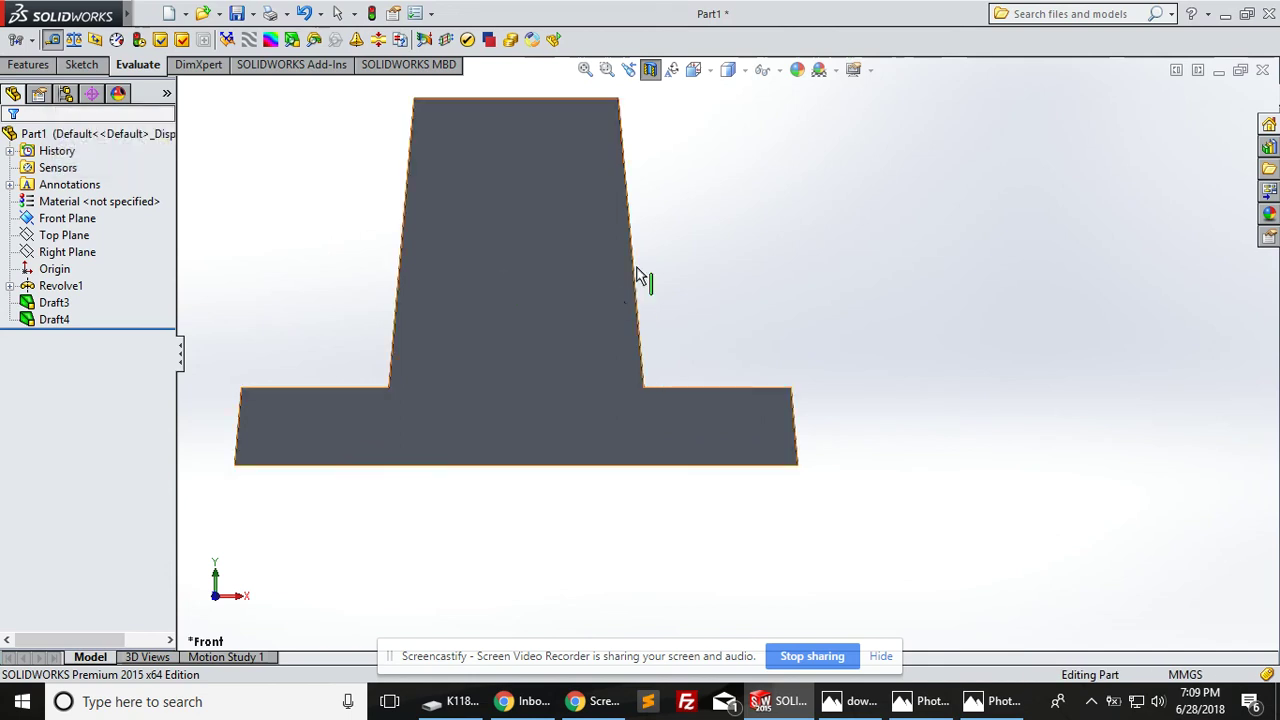
Turn off the section cut and view the whole uncut part from an elevated angle, selecting the boss edges
{"action": "left_click", "coordinate": [650, 69]}
{"action": "middle_click_drag", "start_coordinate": [736, 325], "coordinate": [706, 371]}
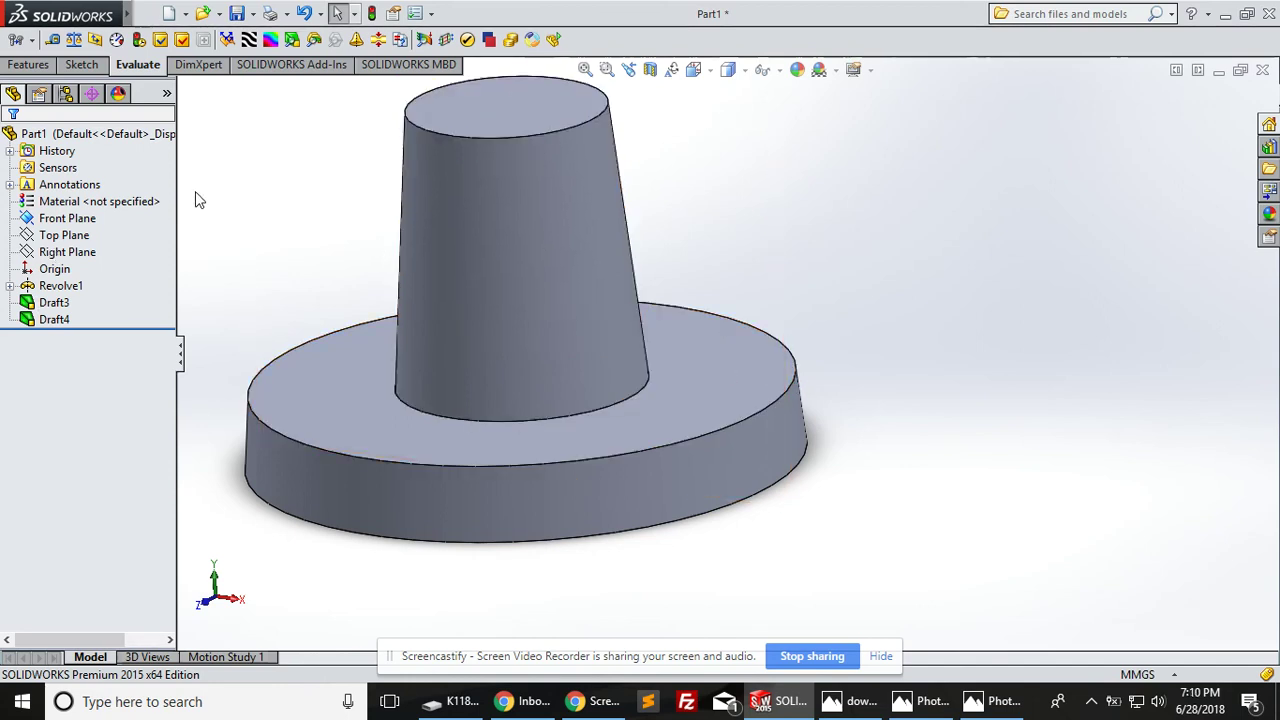
{"action": "left_click", "coordinate": [540, 140]}
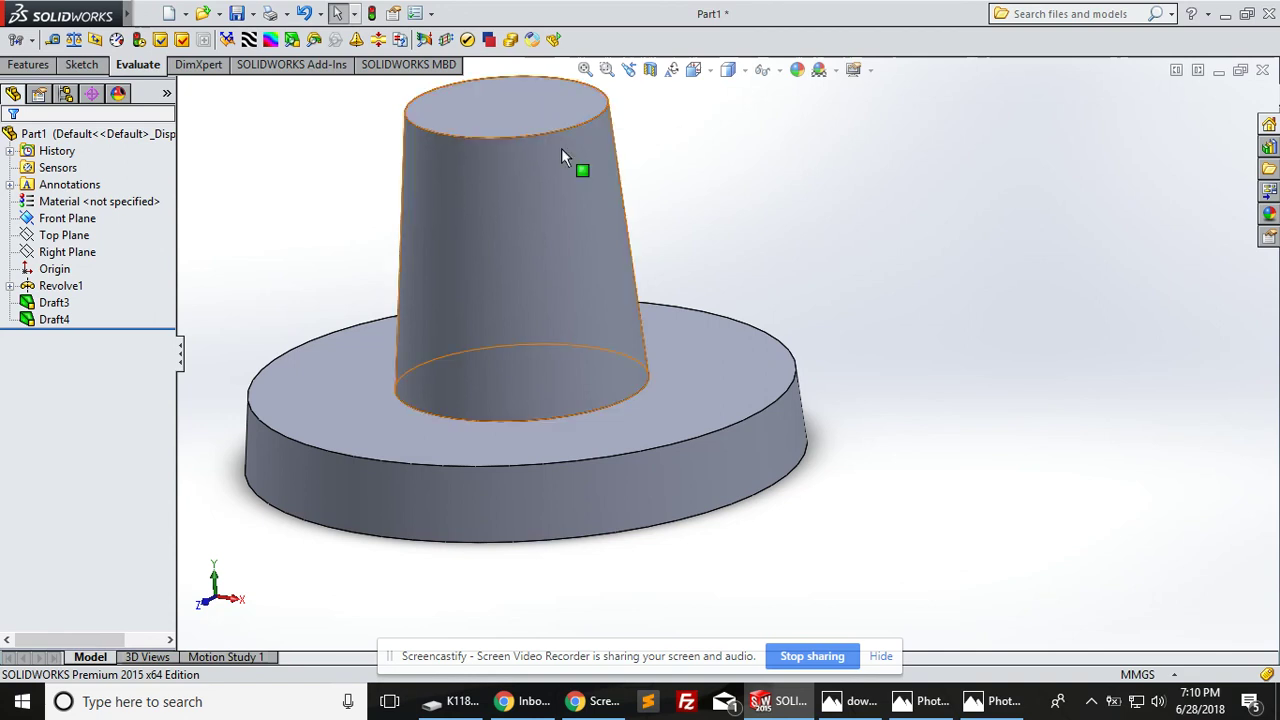
Orbit around the part to check the 5° drafts from the underside, a low angle and side-on
{"action": "middle_click_drag", "start_coordinate": [593, 320], "coordinate": [601, 330]}
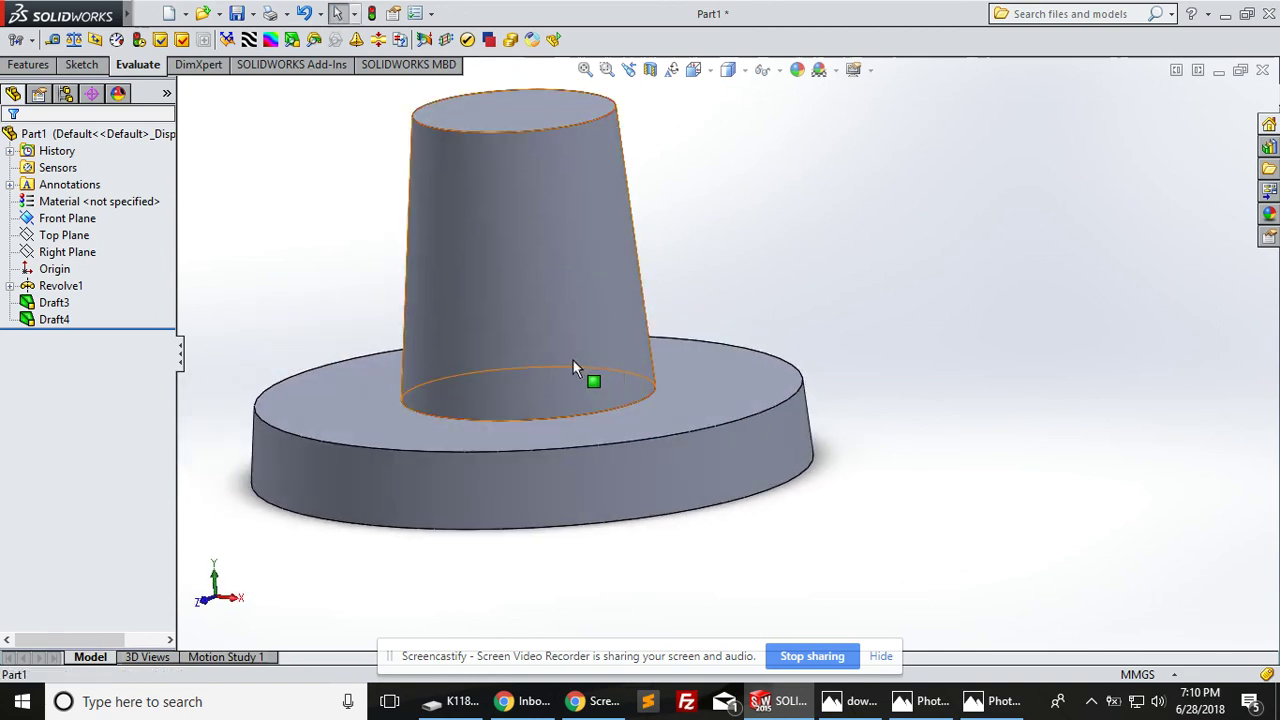
{"action": "mouse_move", "coordinate": [686, 471]}
{"action": "middle_mouse_down"}
{"action": "mouse_move", "coordinate": [586, 389]}
{"action": "mouse_move", "coordinate": [530, 177]}
{"action": "mouse_move", "coordinate": [371, 423]}
{"action": "mouse_move", "coordinate": [390, 437]}
{"action": "middle_mouse_up"}
{"action": "mouse_move", "coordinate": [551, 324]}
{"action": "middle_mouse_down"}
{"action": "mouse_move", "coordinate": [491, 323]}
{"action": "mouse_move", "coordinate": [566, 380]}
{"action": "mouse_move", "coordinate": [736, 321]}
{"action": "mouse_move", "coordinate": [766, 466]}
{"action": "mouse_move", "coordinate": [721, 478]}
{"action": "middle_mouse_up"}
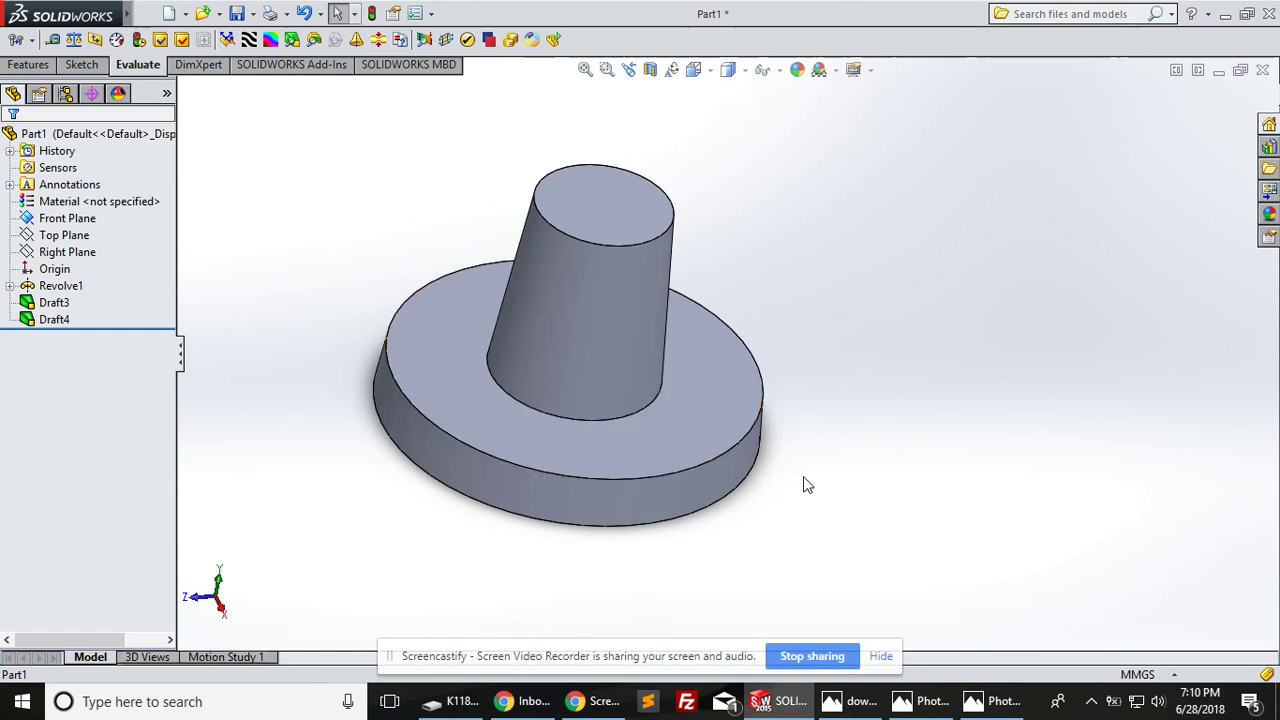
{"action": "middle_click_drag", "start_coordinate": [806, 480], "coordinate": [830, 387]}
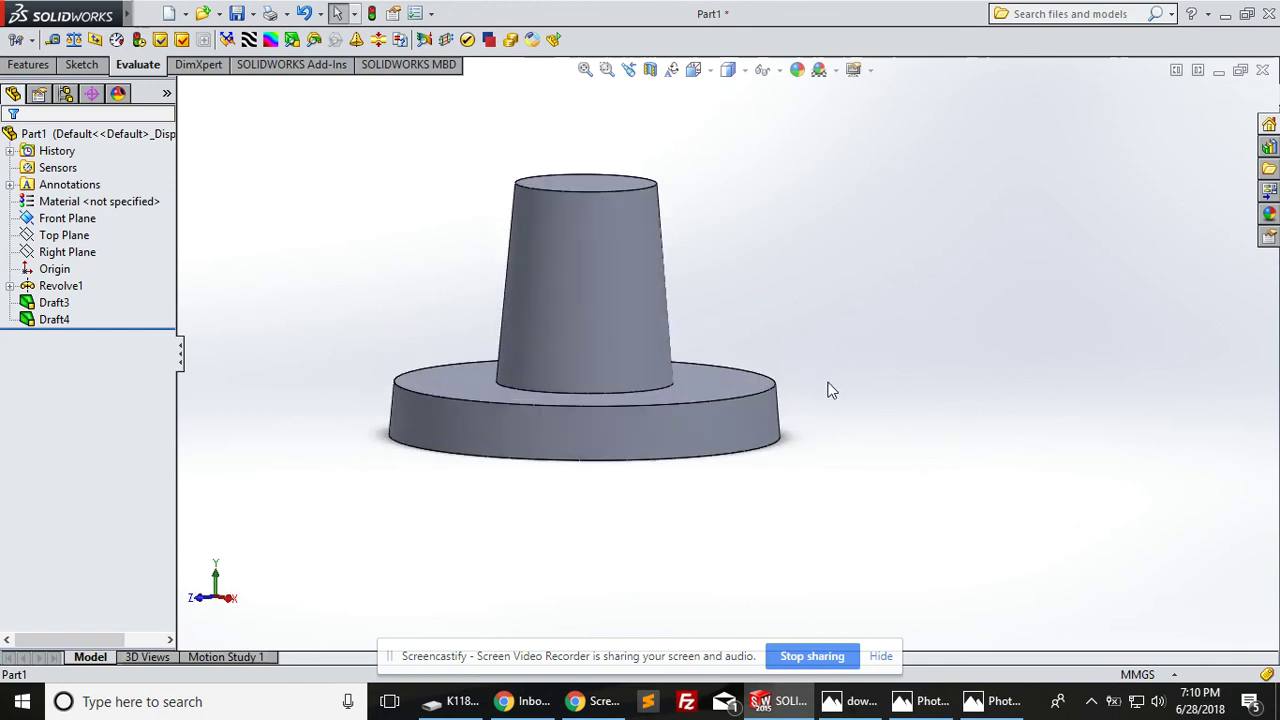